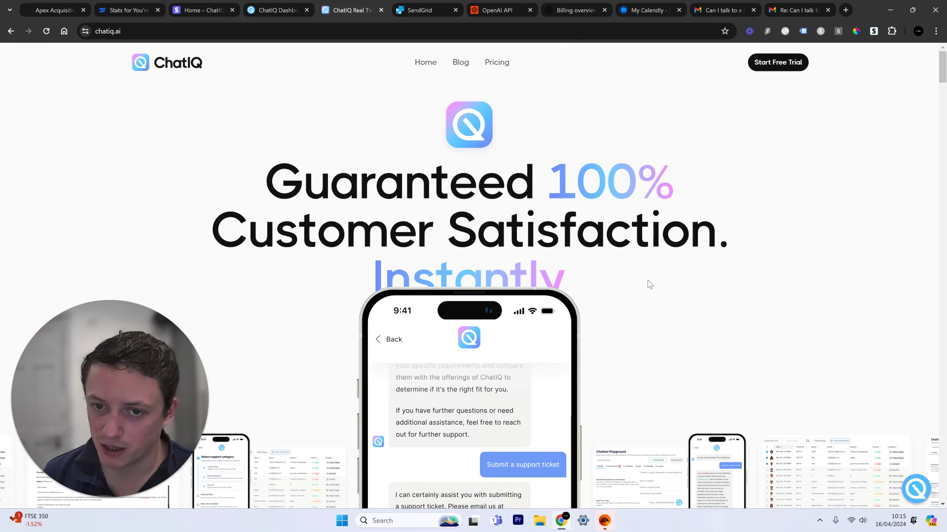
# Reload the ChatIQ blog page and open the 'Customer Loyalty Strategies for SaaS Success' post
pyautogui.scroll(-10, 648, 281)
pyautogui.scroll(5, 649, 284)
pyautogui.press('F5')
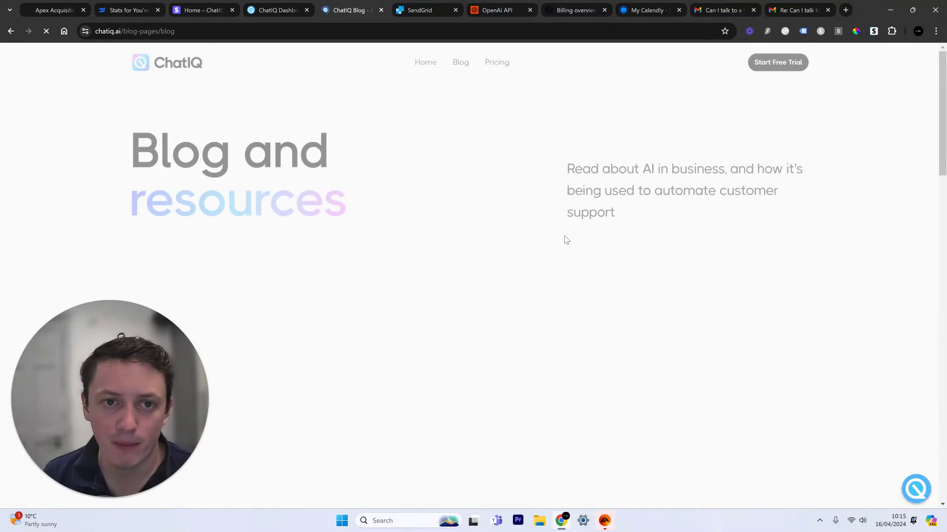
pyautogui.scroll(-9, 488, 271)
pyautogui.scroll(10, 712, 314)
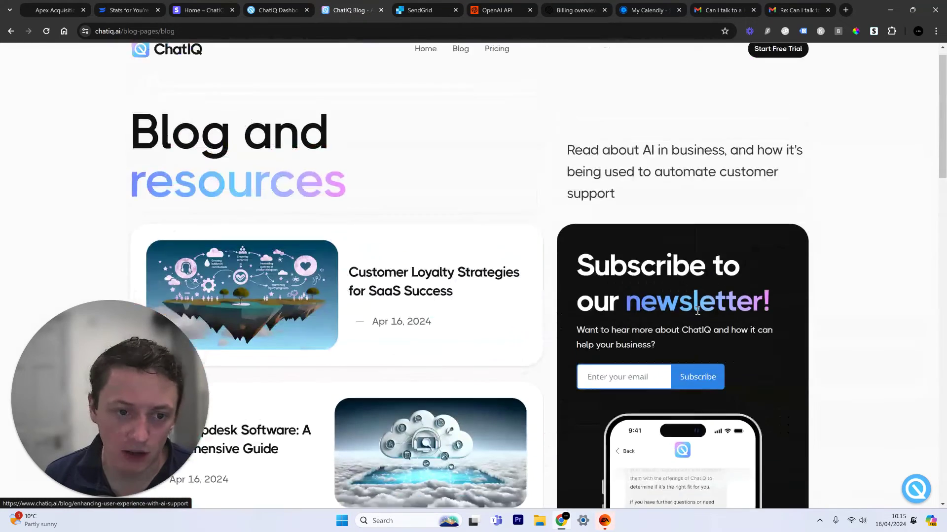
pyautogui.click(703, 353)
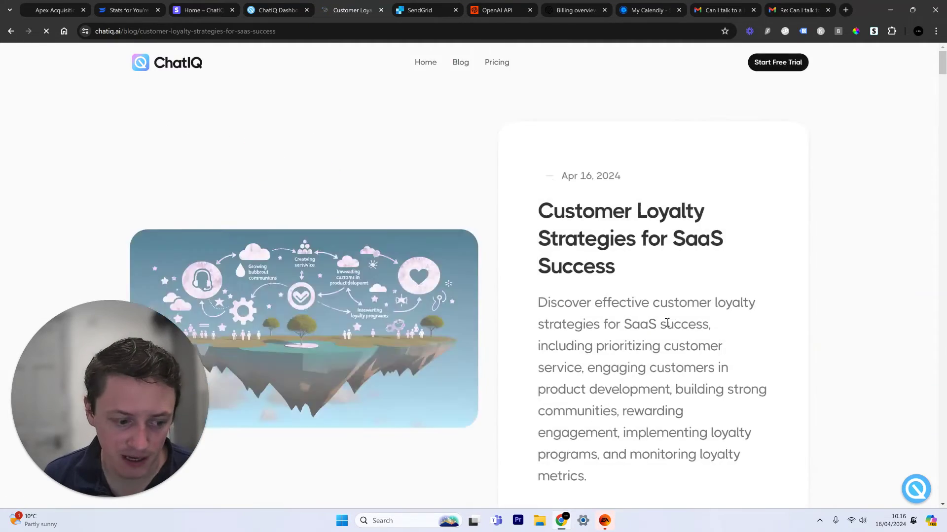
# Start a chat in the blog's chat widget and ask 'What is ChatIQ?'
pyautogui.scroll(-20, 673, 324)
pyautogui.scroll(-4, 674, 323)
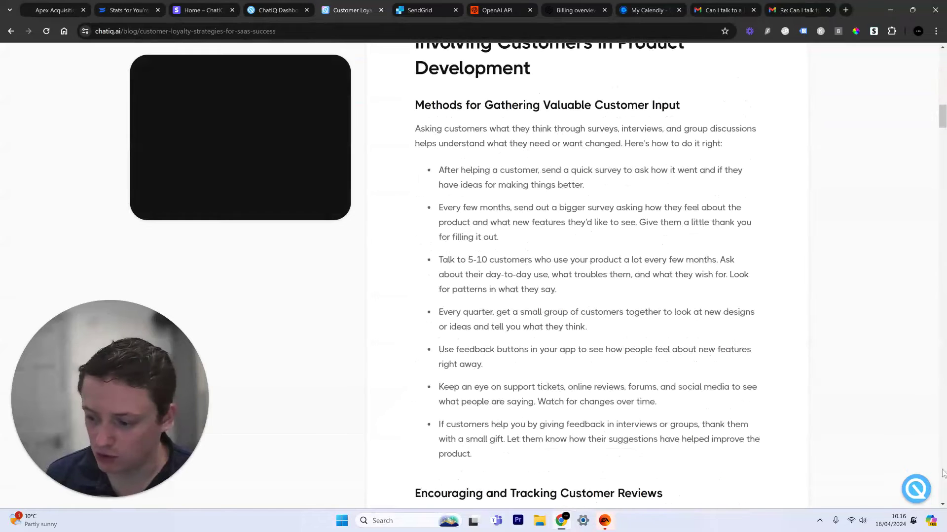
pyautogui.click(918, 490)
pyautogui.click(789, 335)
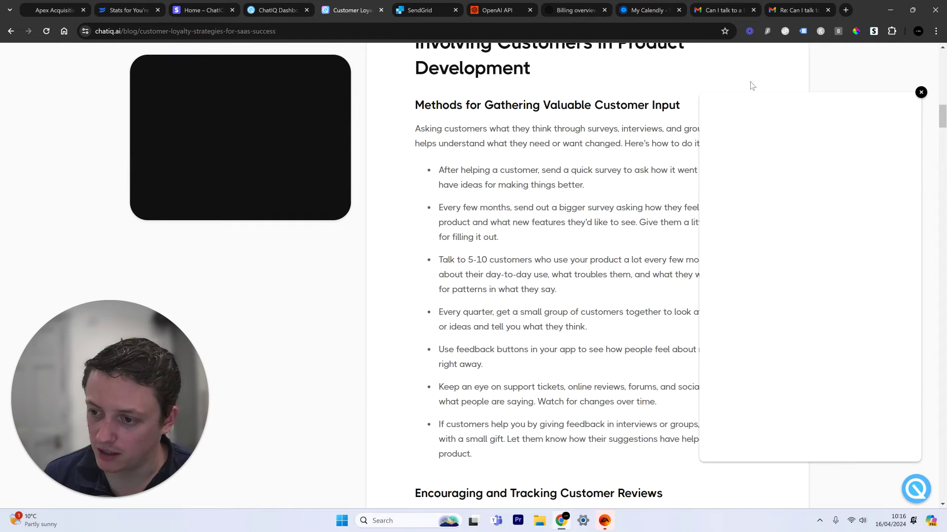
pyautogui.click(745, 394)
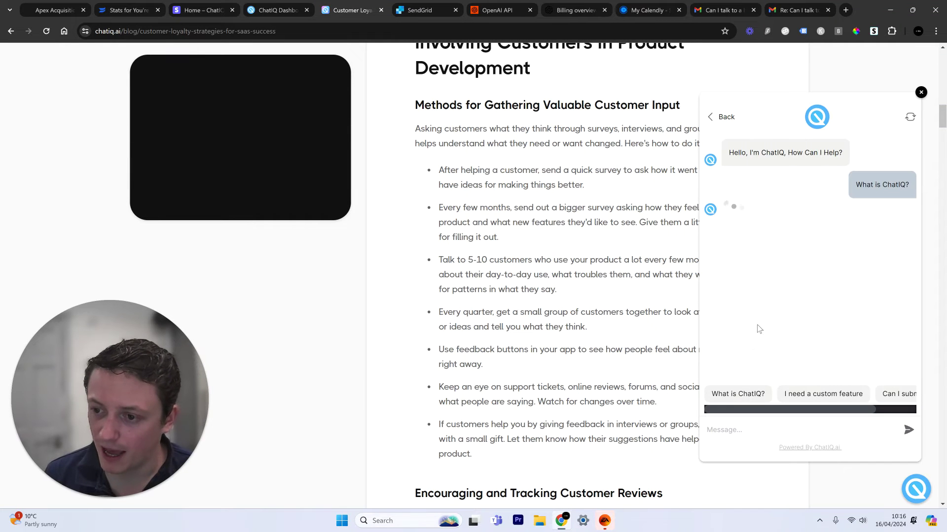
# Read the bot's answer, then switch to the ChatIQ Dashboard's Chatbot Playground
pyautogui.scroll(-15, 454, 120)
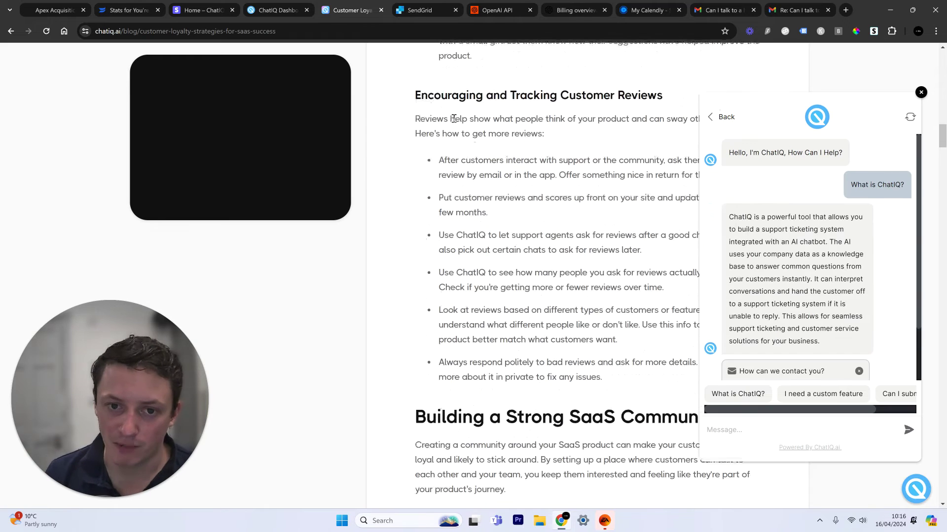
pyautogui.scroll(-2, 758, 238)
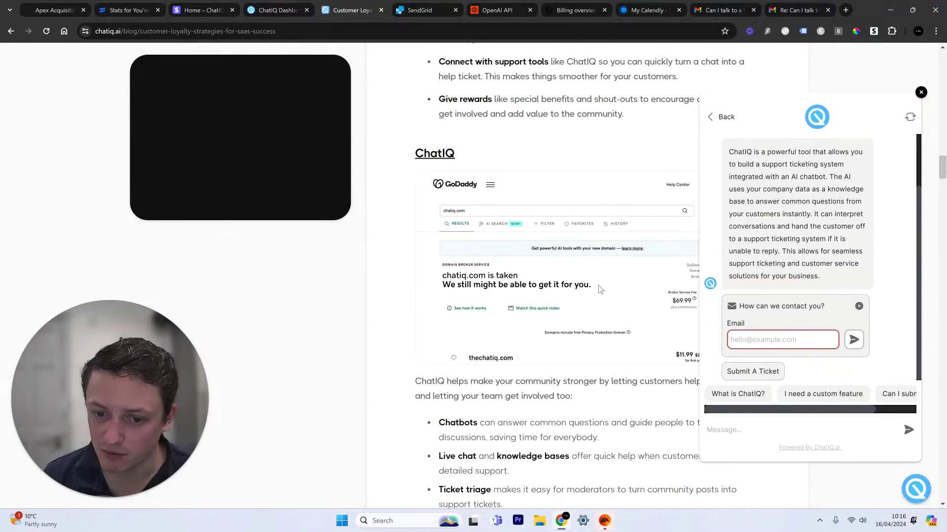
pyautogui.scroll(9, 670, 288)
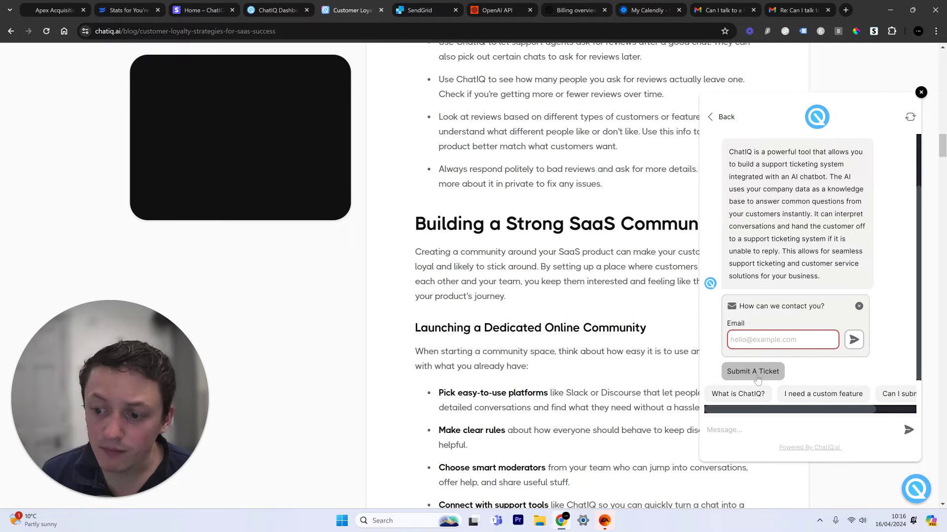
pyautogui.scroll(6, 457, 322)
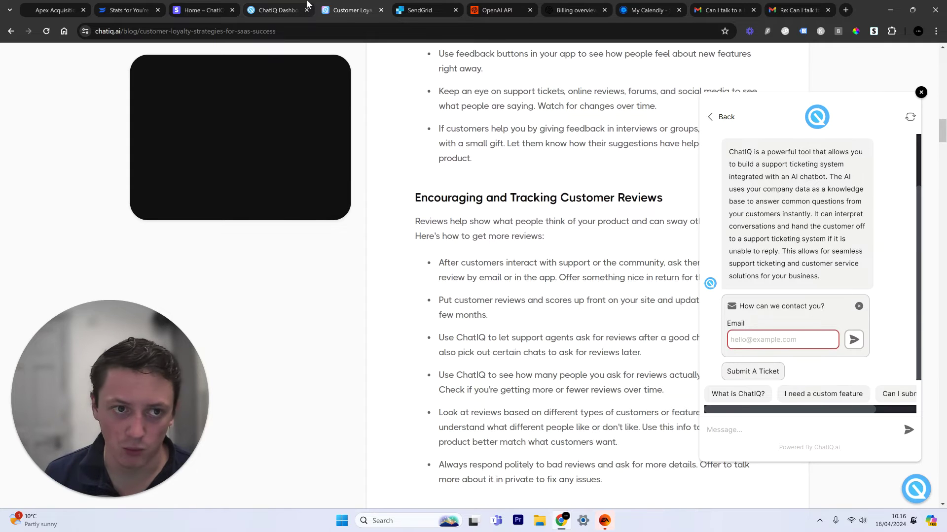
pyautogui.click(276, 6)
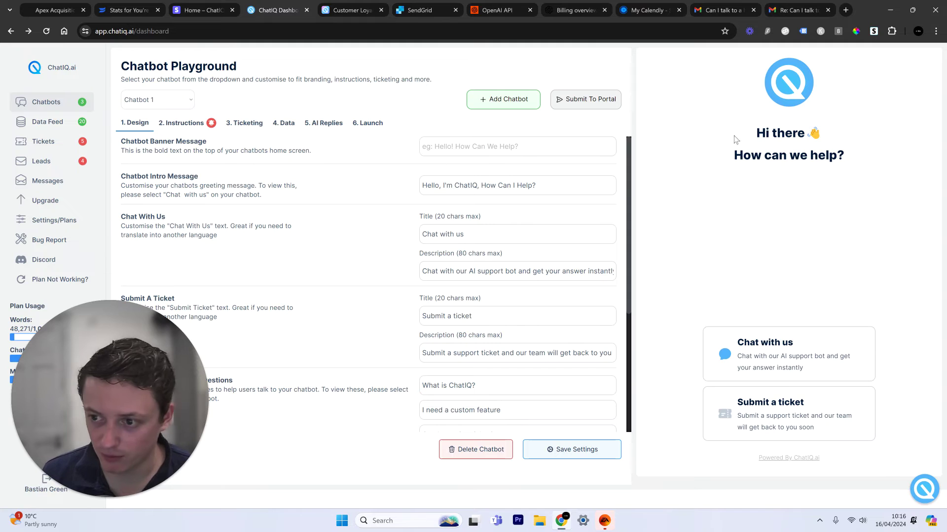
# Ask the Playground preview bot 'What is ChatIQ?' and compare it with the live blog widget
pyautogui.click(774, 362)
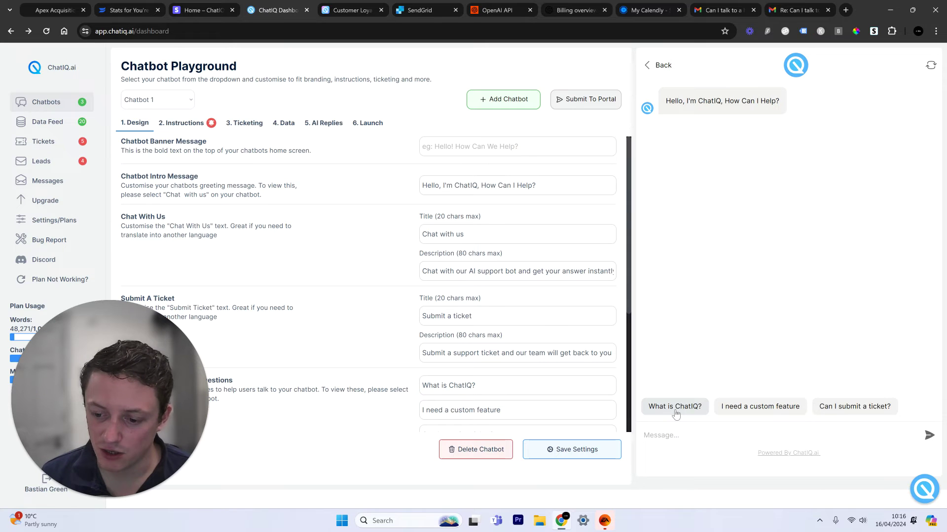
pyautogui.click(675, 407)
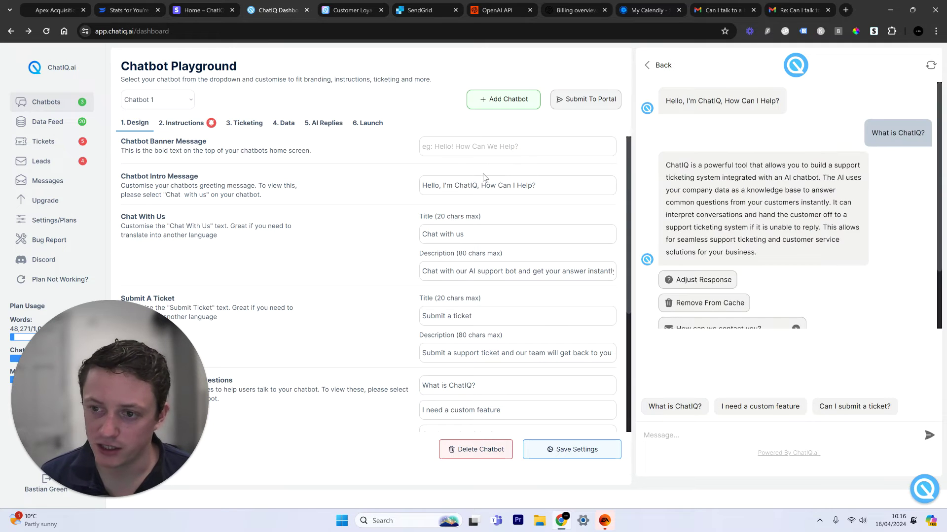
pyautogui.click(363, 7)
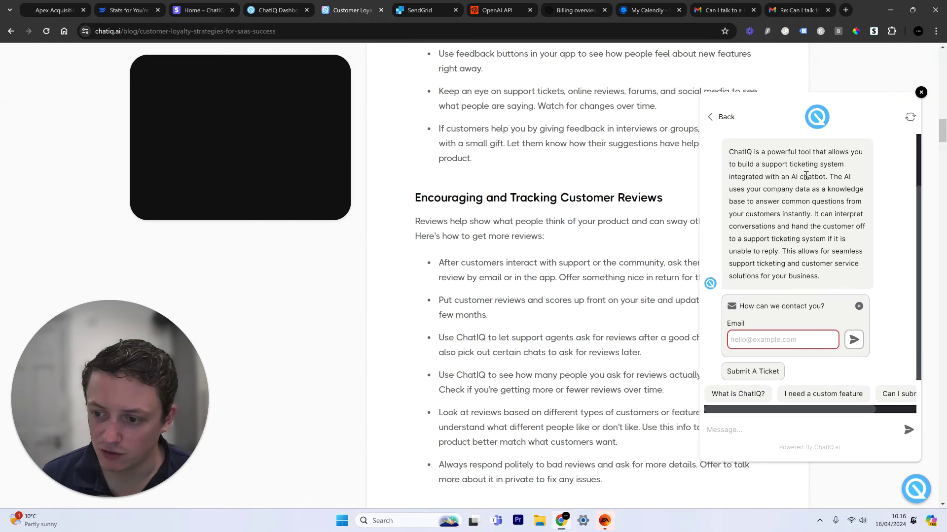
pyautogui.click(249, 6)
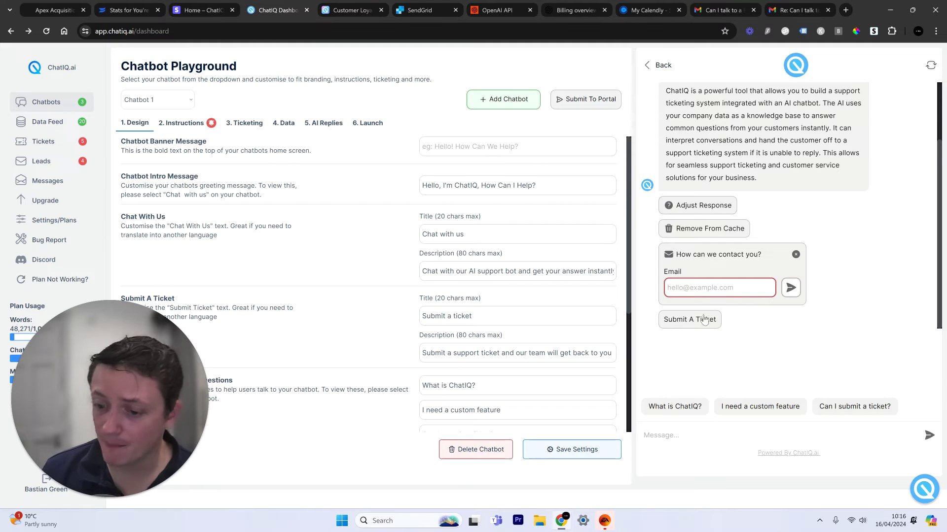
# Open the preview's ticket form and ticketing settings, then the Your Tickets list
pyautogui.click(682, 330)
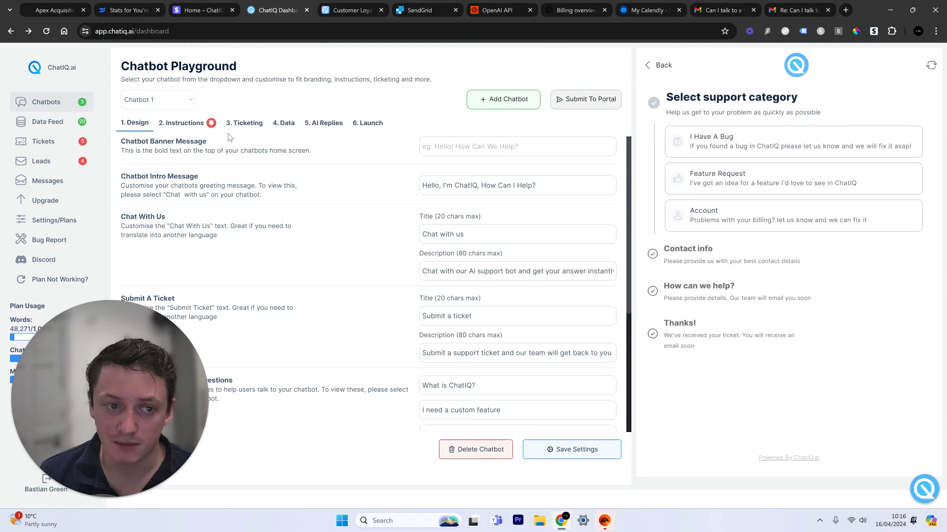
pyautogui.click(245, 123)
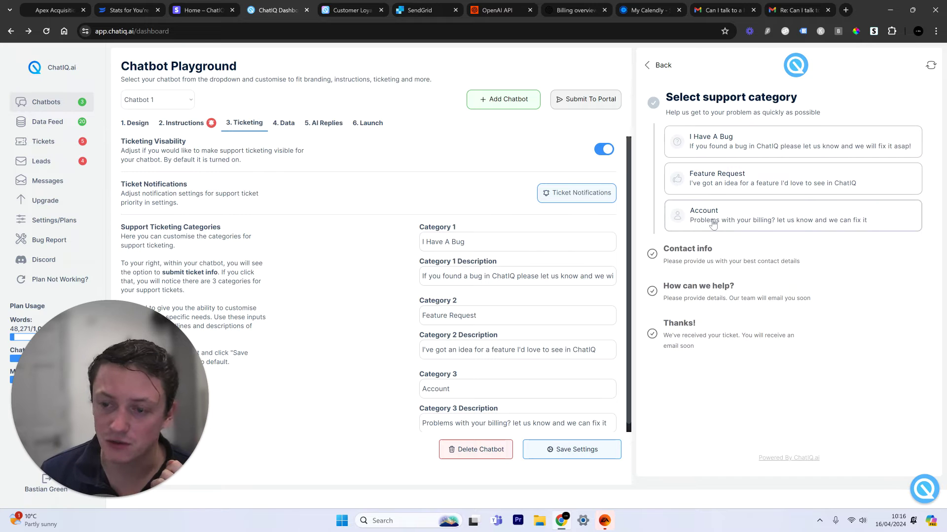
pyautogui.click(67, 143)
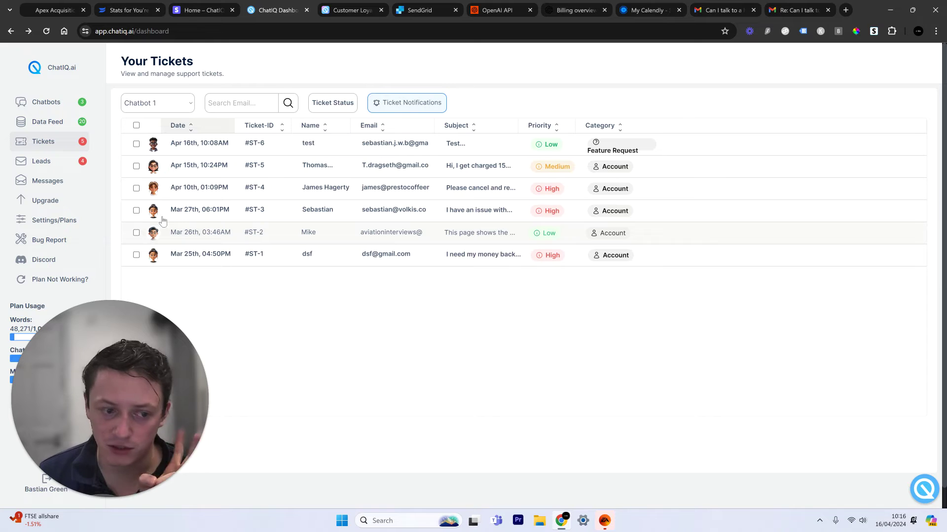
# Filter tickets to Open status and glance at ticket #ST-6's details
pyautogui.click(333, 107)
pyautogui.click(335, 165)
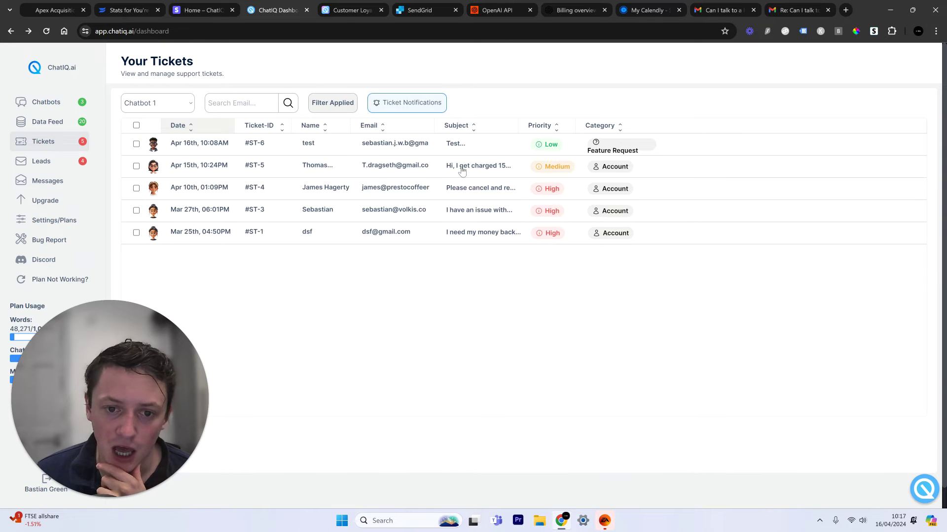
pyautogui.click(353, 148)
pyautogui.click(537, 356)
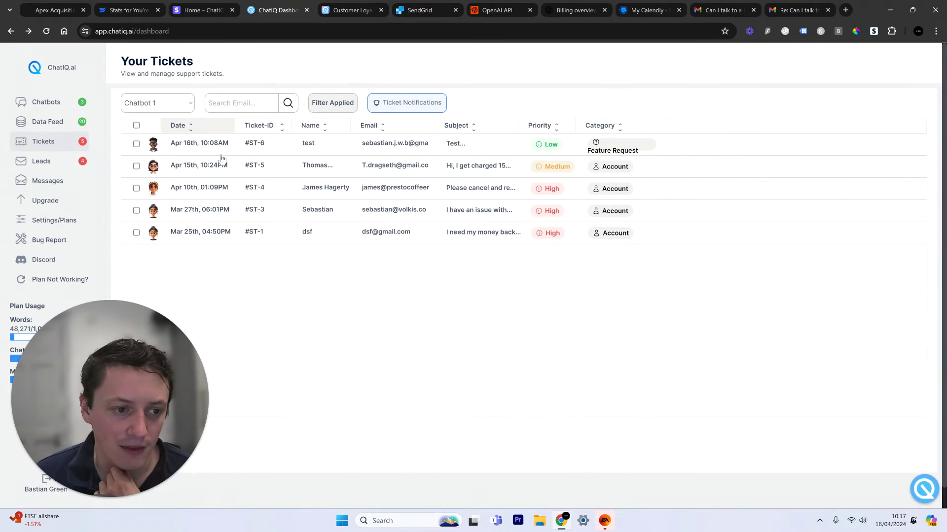
# Review ticket #ST-5's log-in and cancel problem, then open ticket #ST-4
pyautogui.click(422, 177)
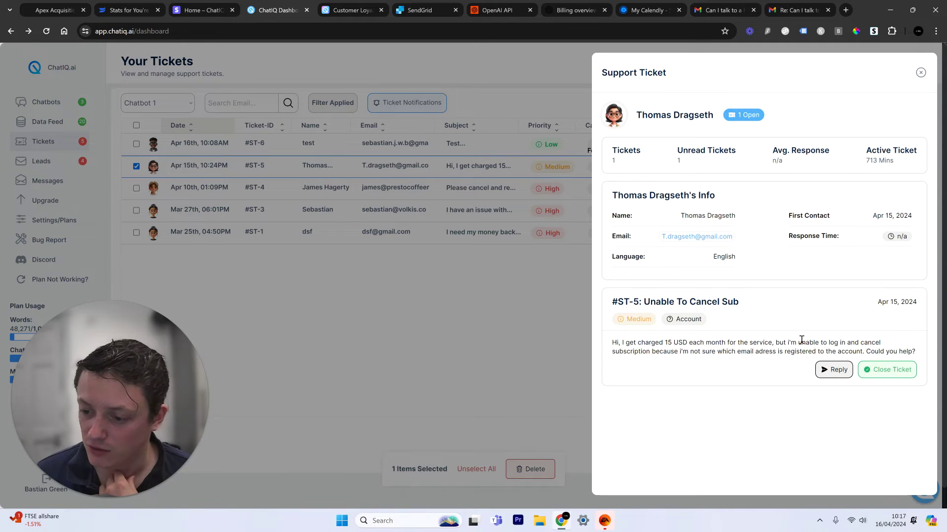
pyautogui.moveTo(801, 340); pyautogui.dragTo(881, 344)
pyautogui.click(761, 351)
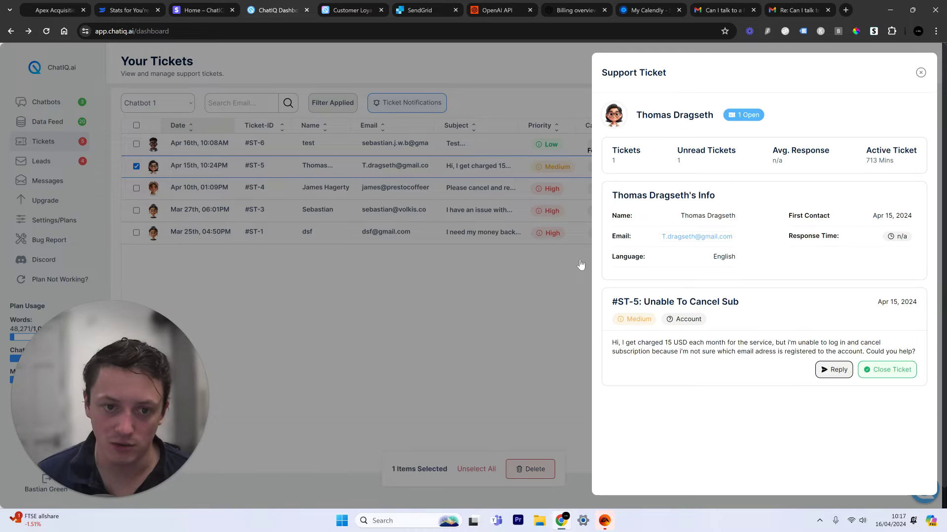
pyautogui.click(488, 191)
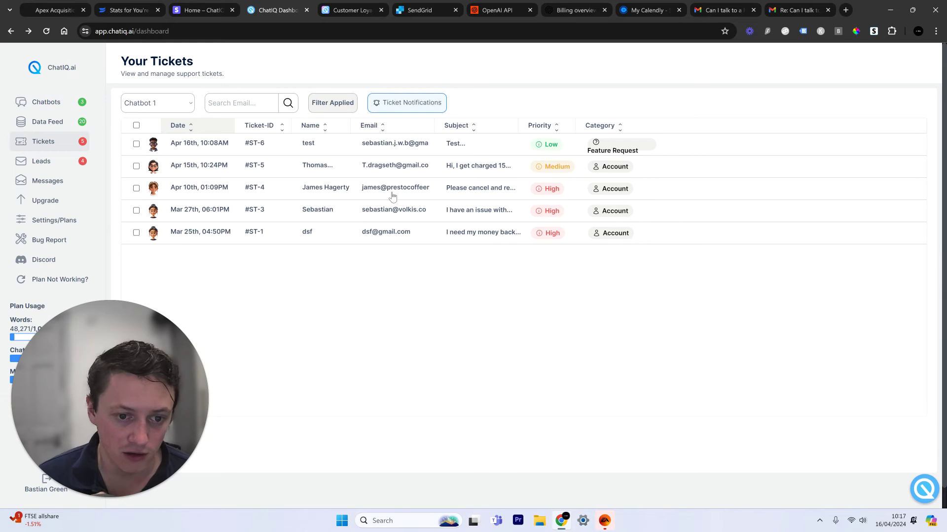
pyautogui.click(392, 195)
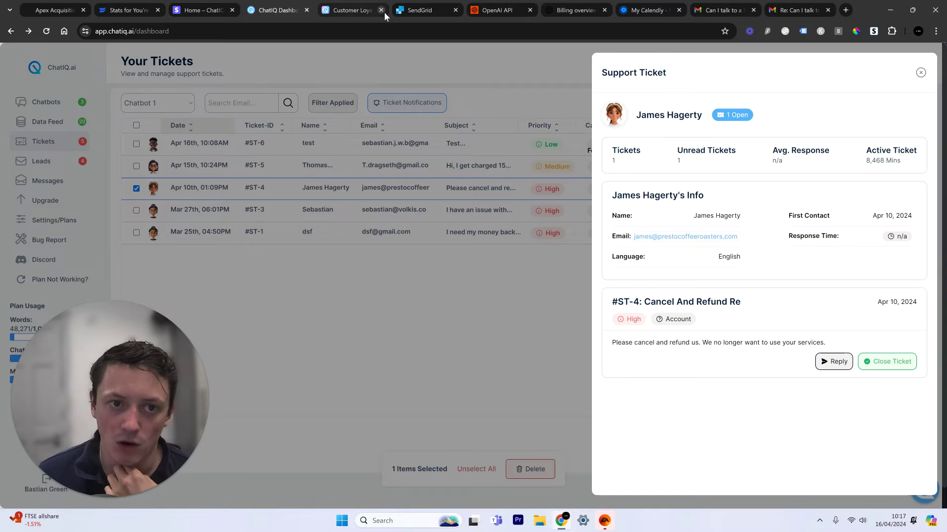
# In the blog's chat widget, start an Account support ticket and enter test contact details
pyautogui.click(348, 10)
pyautogui.click(752, 371)
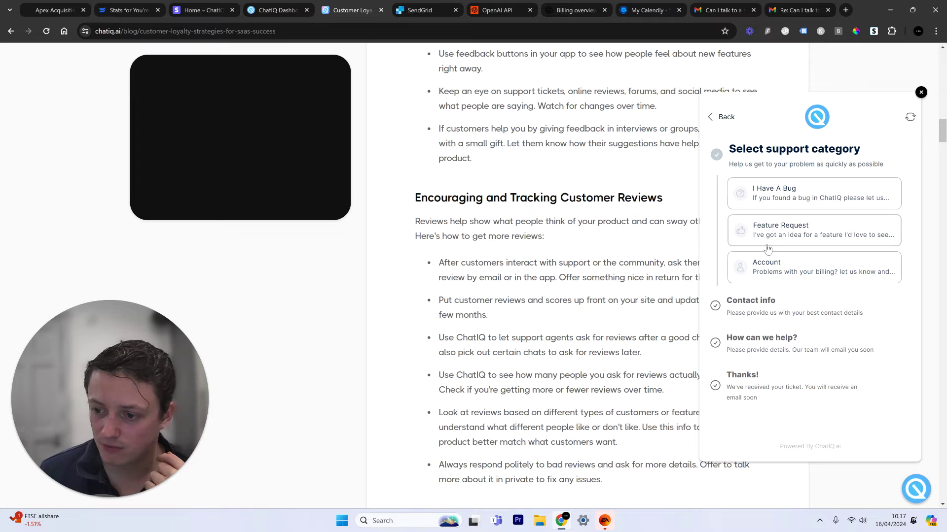
pyautogui.click(780, 268)
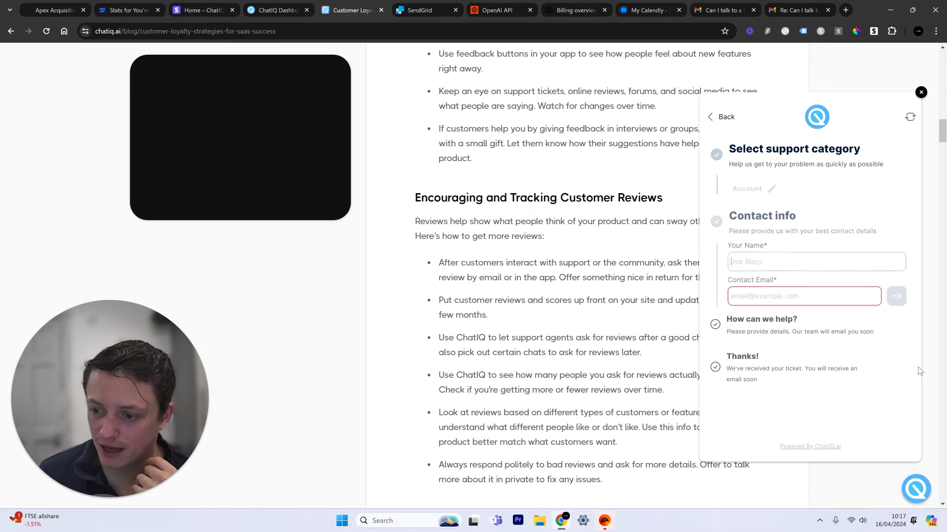
pyautogui.write('test')
pyautogui.click(786, 295)
pyautogui.write('tes')
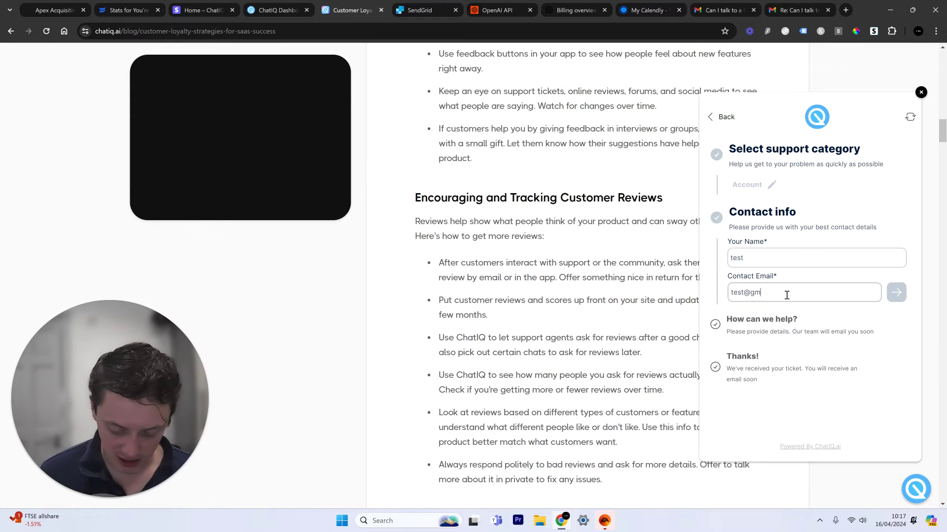
pyautogui.click(897, 294)
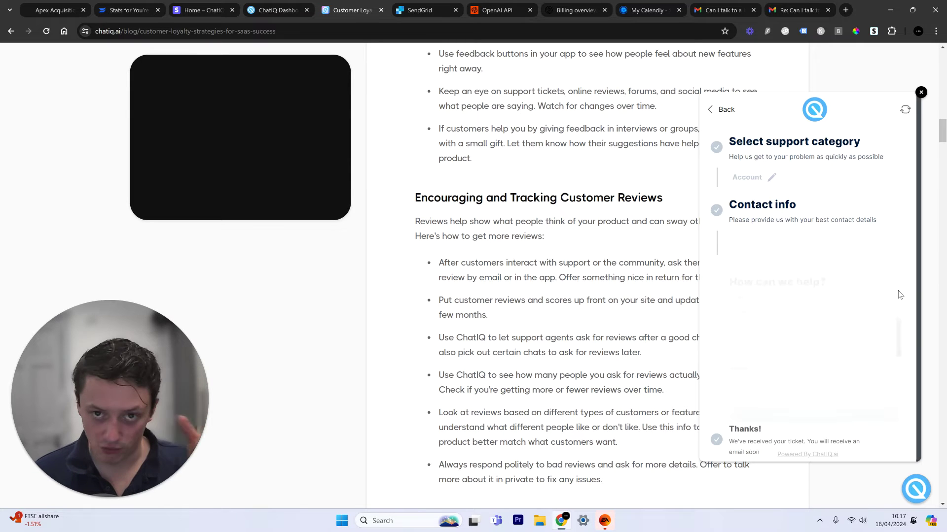
# Submit the ticket with subject 'test', ask about a custom feature, and return to the dashboard
pyautogui.click(767, 339)
pyautogui.write('test')
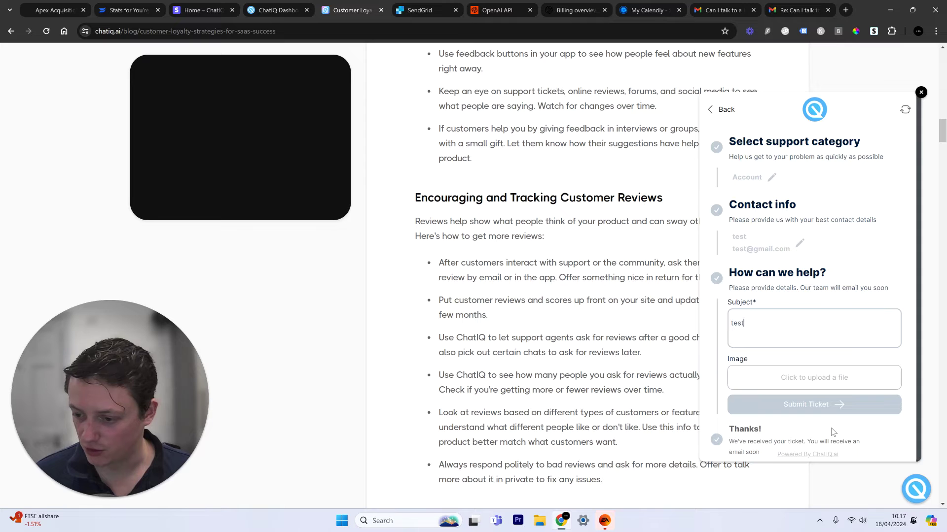
pyautogui.click(831, 407)
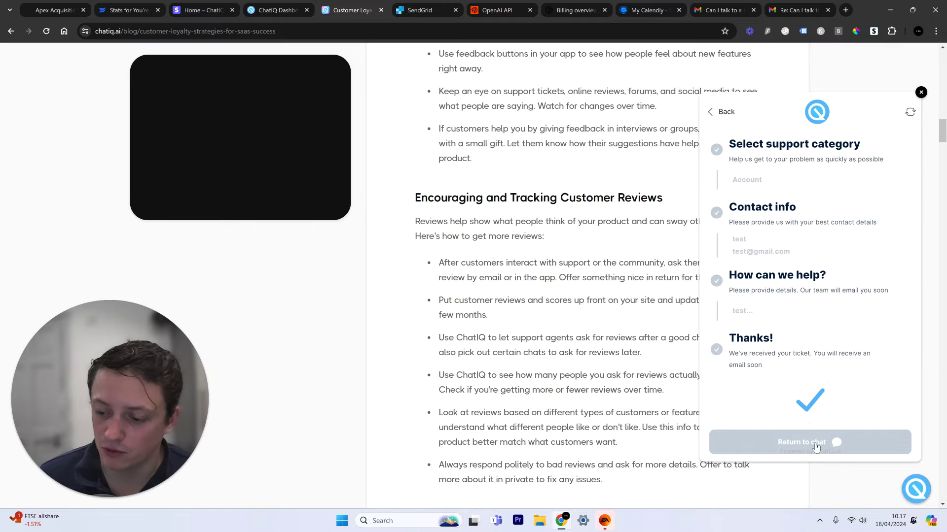
pyautogui.click(835, 443)
pyautogui.click(826, 395)
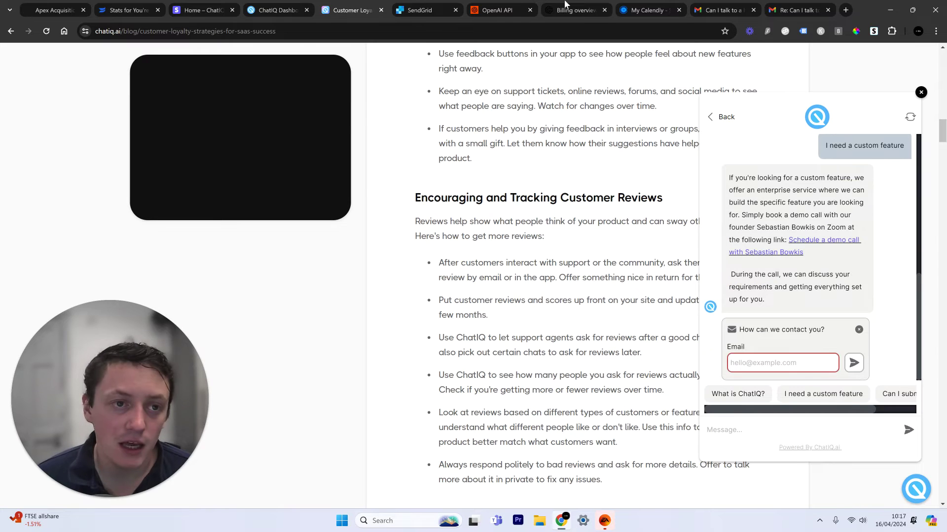
pyautogui.click(311, 4)
# Close the open ticket and review the new test ticket #ST-7's details
pyautogui.click(413, 152)
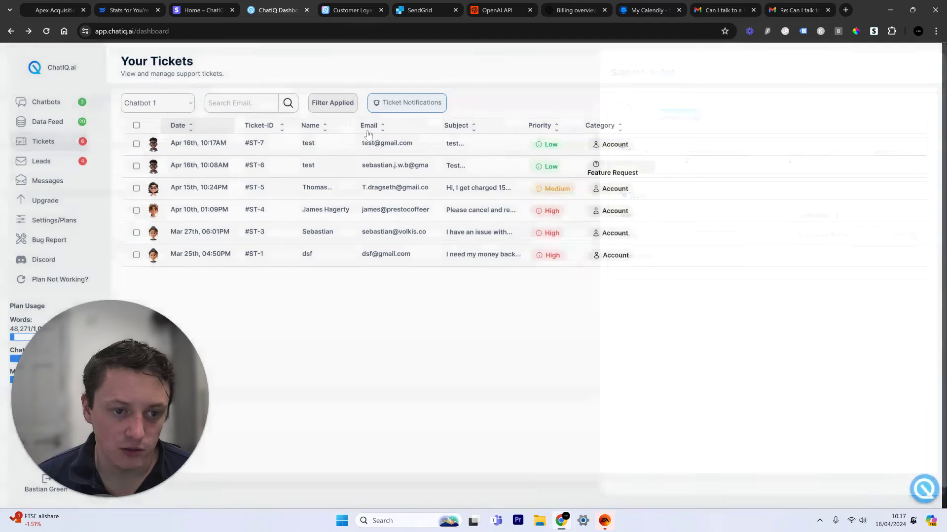
pyautogui.click(421, 143)
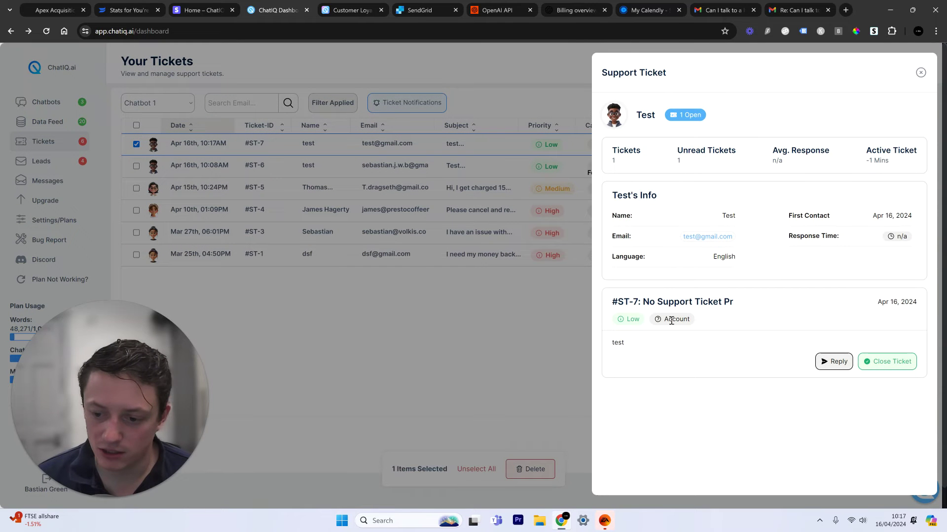
pyautogui.click(509, 276)
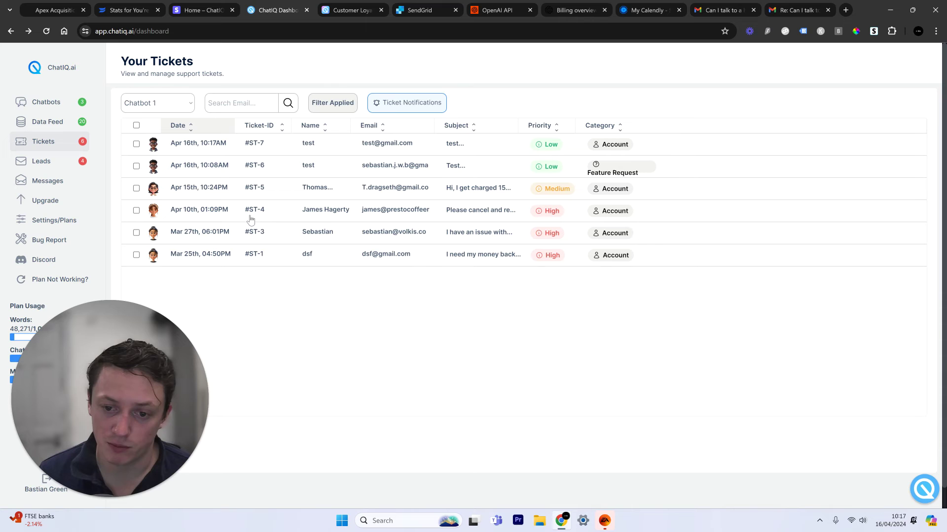
# Recheck ticket #ST-4, then open the Integrations settings showing the stored SendGrid key
pyautogui.click(402, 217)
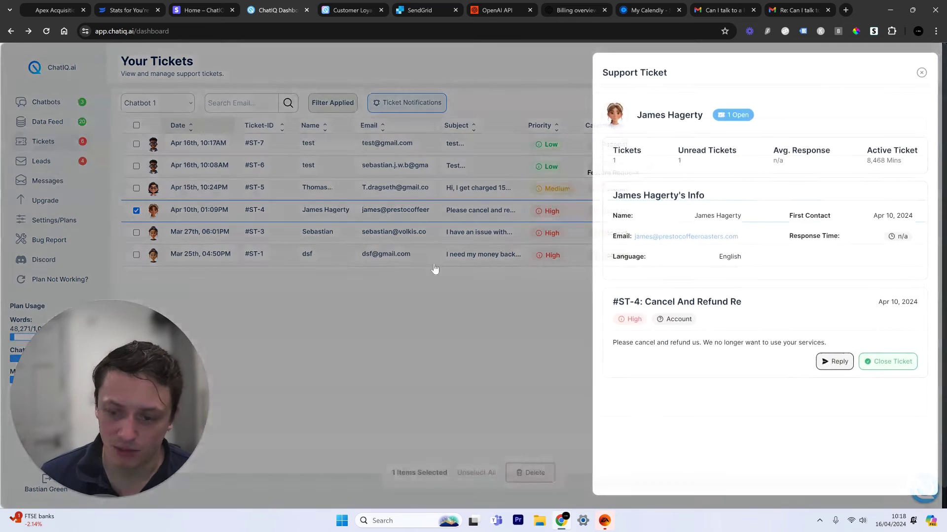
pyautogui.click(567, 299)
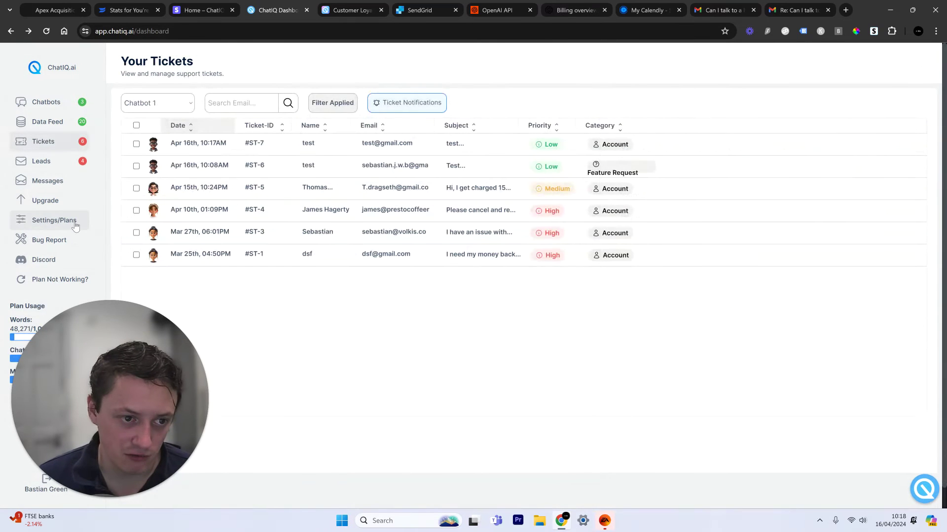
pyautogui.click(64, 220)
pyautogui.click(198, 137)
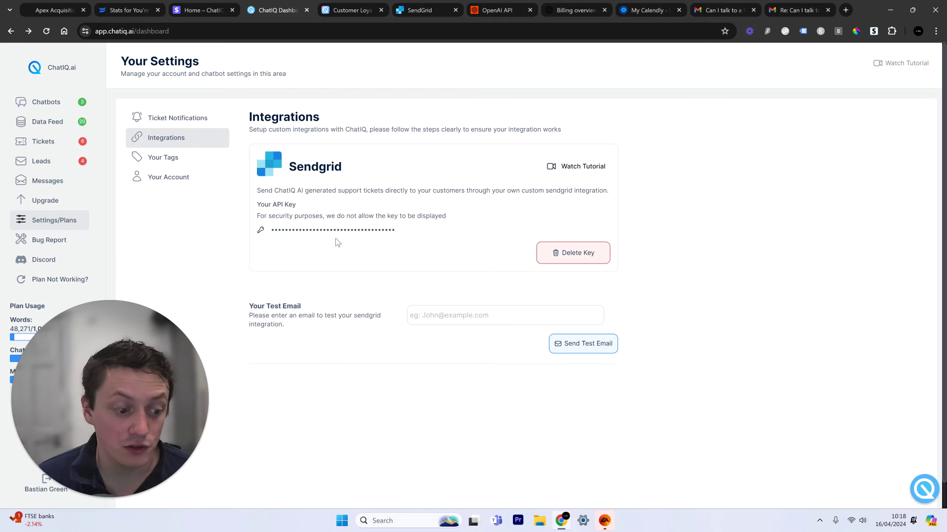
# Open ticket #ST-4 from Tickets, start a reply, and bring up clipboard history in the AI writer prompt
pyautogui.click(89, 148)
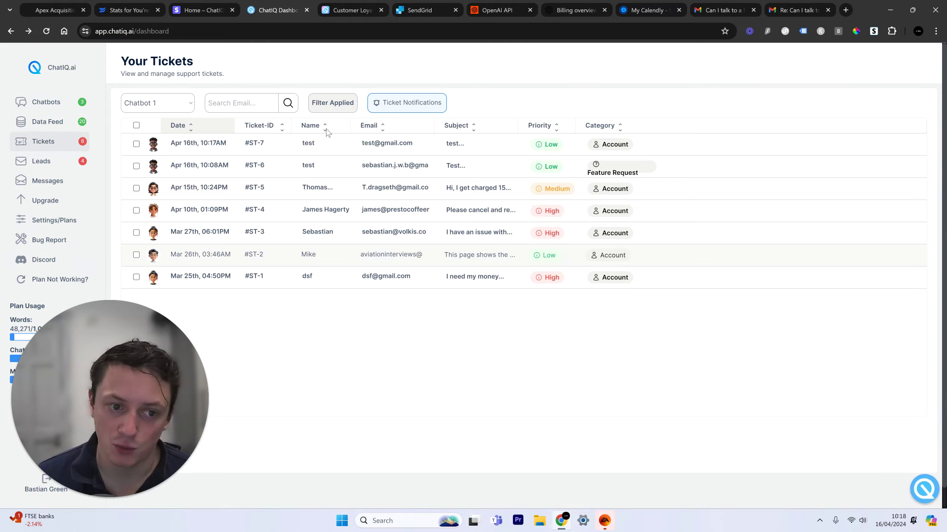
pyautogui.click(451, 218)
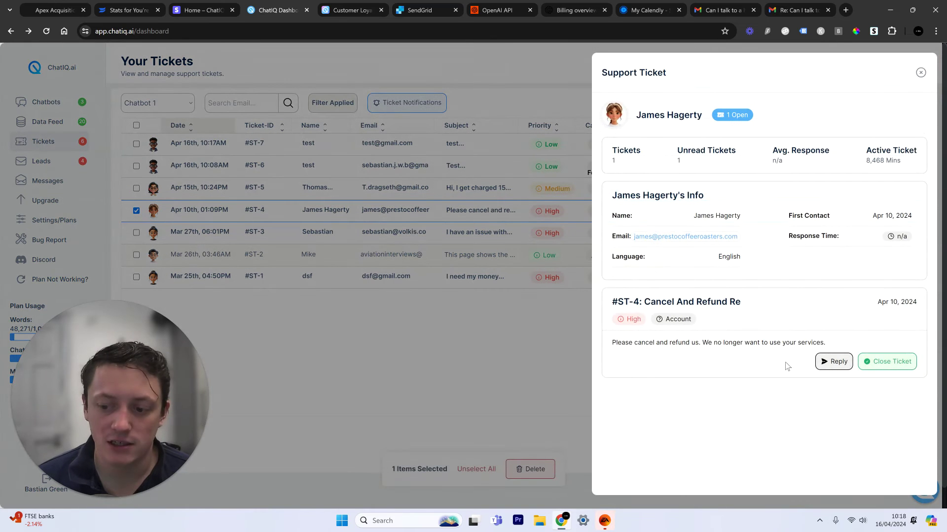
pyautogui.click(836, 362)
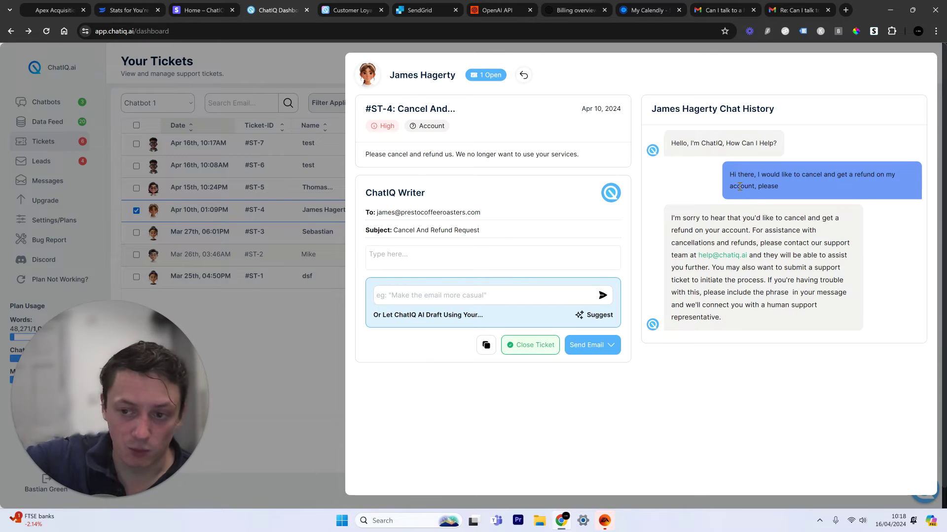
pyautogui.moveTo(840, 174); pyautogui.dragTo(871, 174)
pyautogui.click(471, 301)
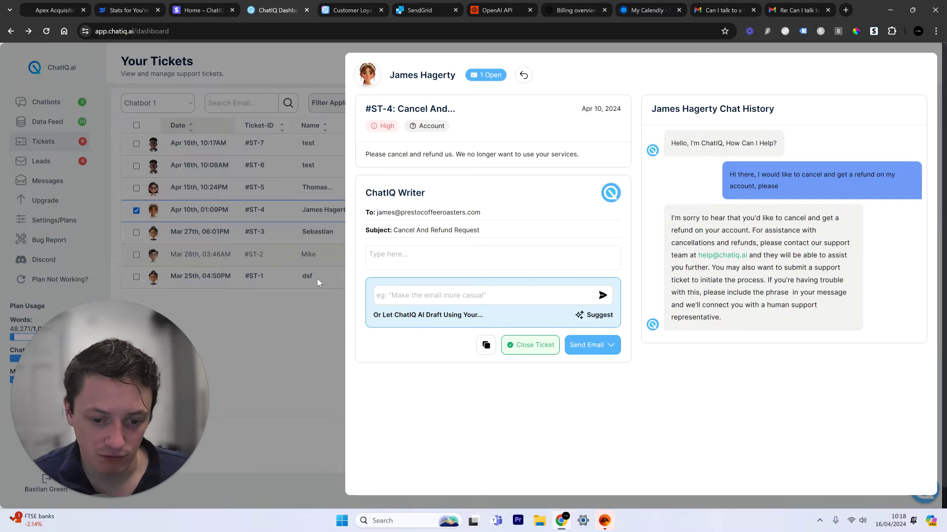
pyautogui.press('super+v')
# Paste the instruction to confirm cancellation, decline refunds and apologise, then generate the draft
pyautogui.click(442, 367)
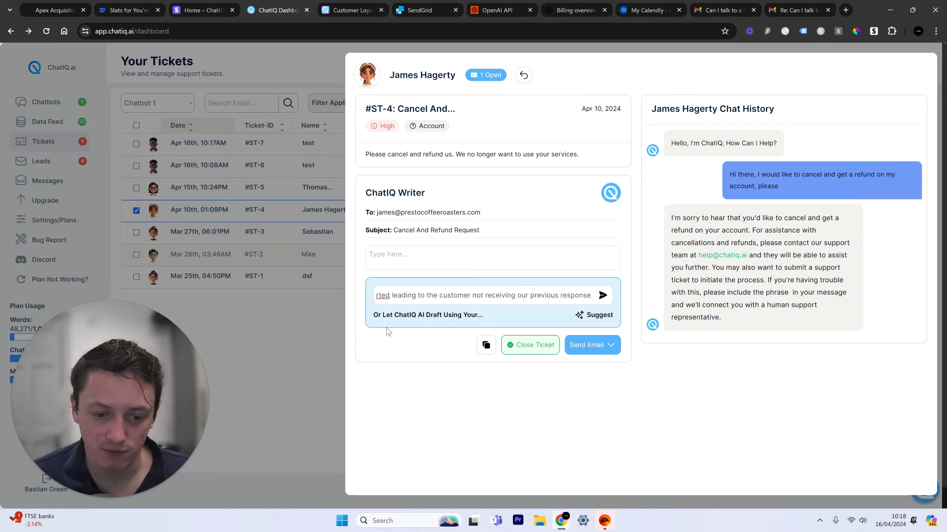
pyautogui.click(395, 333)
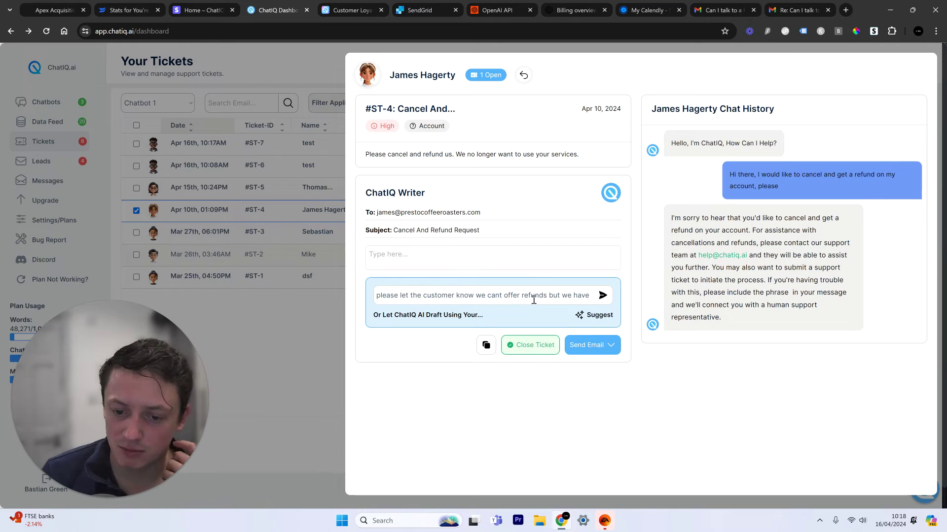
pyautogui.moveTo(550, 296); pyautogui.dragTo(404, 295)
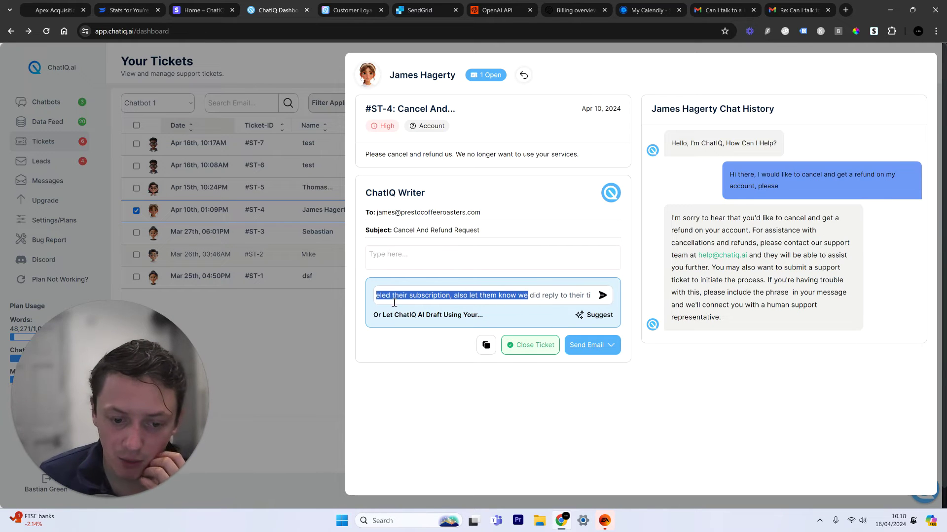
pyautogui.click(438, 296)
pyautogui.moveTo(466, 295); pyautogui.dragTo(567, 302)
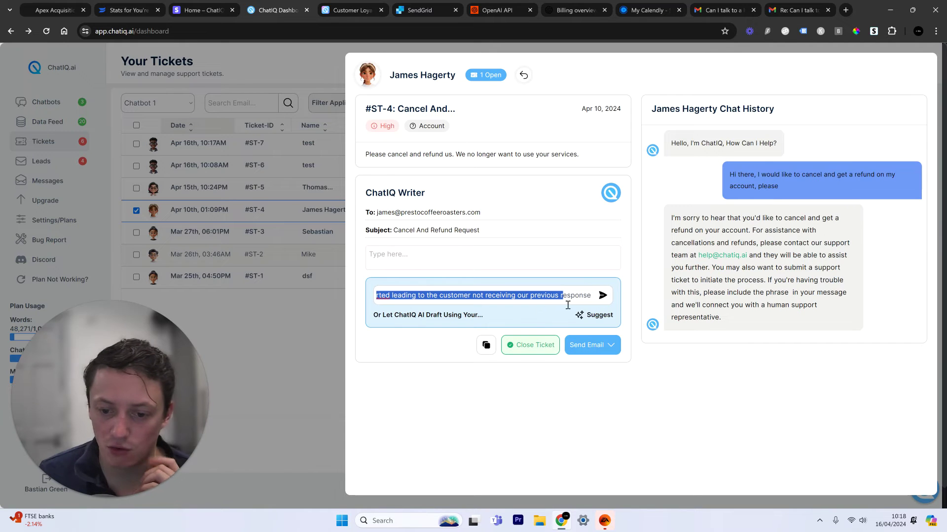
pyautogui.click(591, 299)
pyautogui.tripleClick(543, 295)
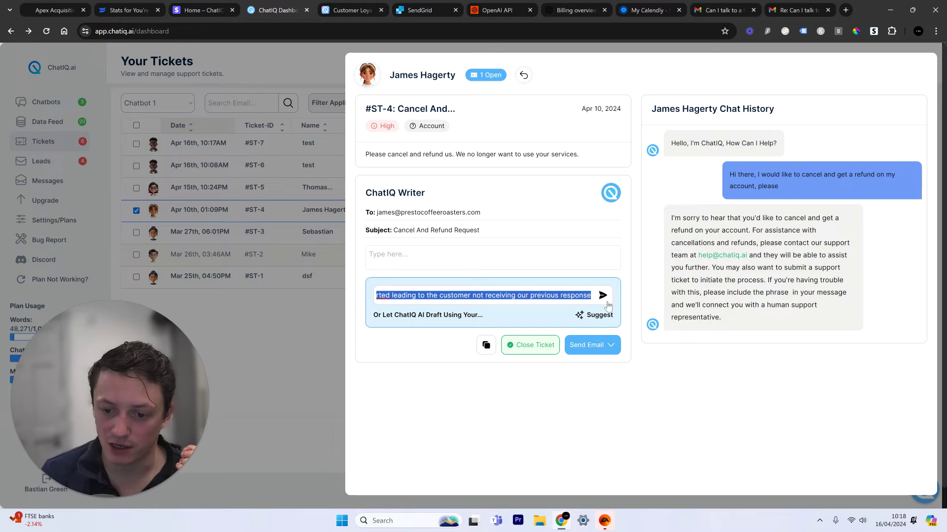
pyautogui.click(601, 296)
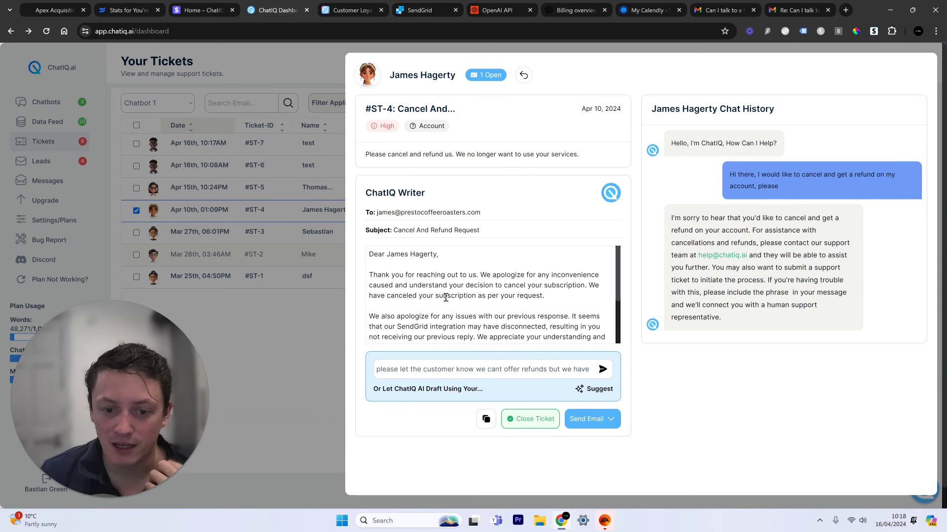
# Remove the customer's surname so the greeting uses only the first name
pyautogui.scroll(-5, 445, 297)
pyautogui.scroll(5, 445, 297)
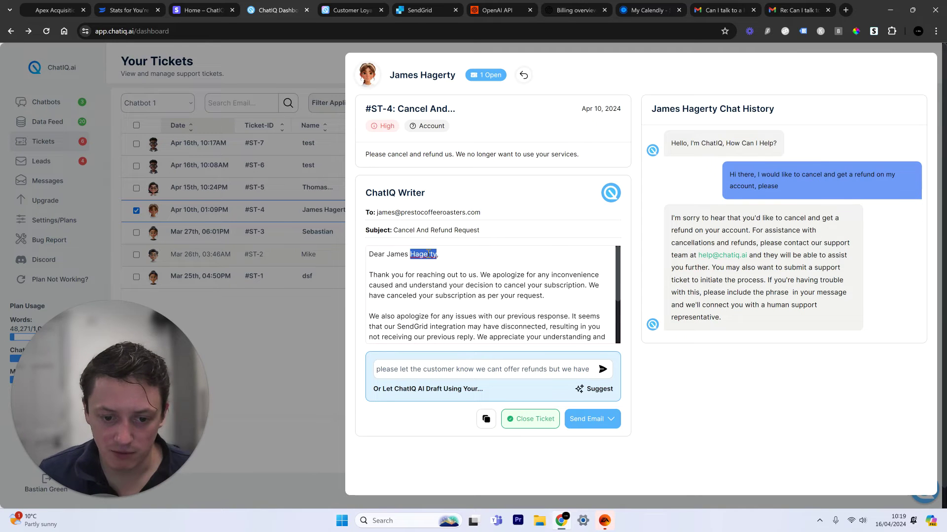
pyautogui.press('BackSpace')
pyautogui.press('BackSpace')
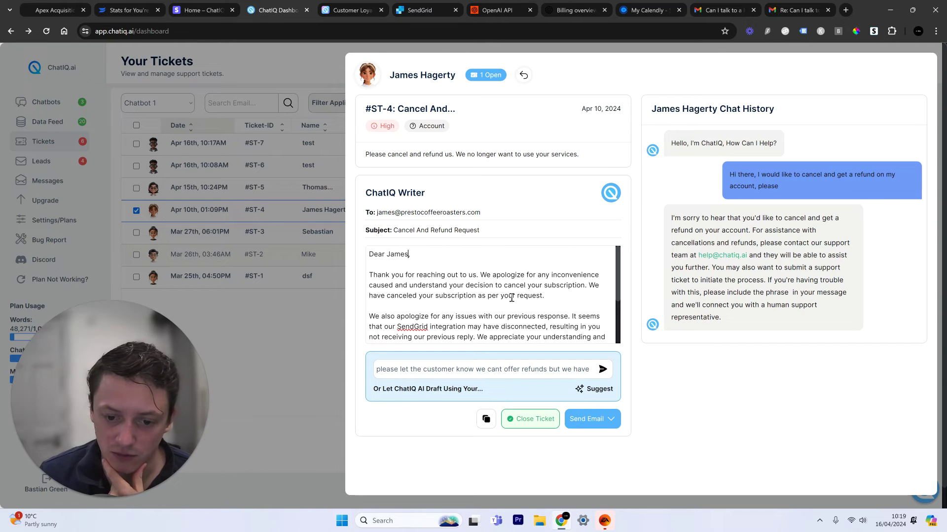
# Replace the [Your Name] placeholder in the sign-off with the sender's name
pyautogui.scroll(-1, 567, 298)
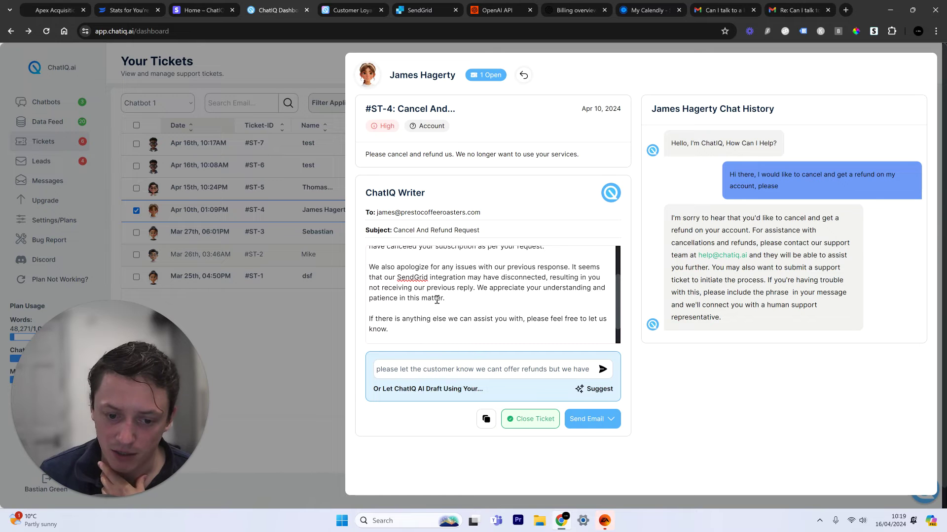
pyautogui.scroll(-1, 437, 300)
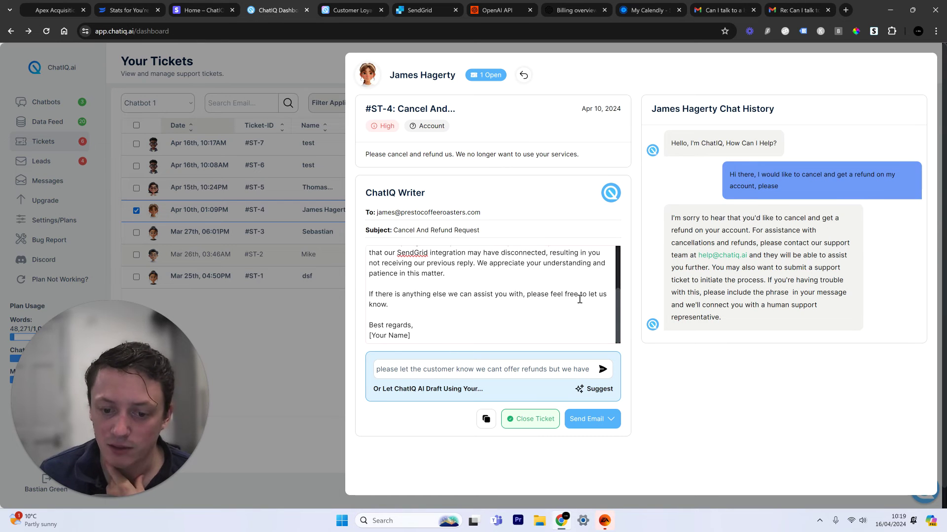
pyautogui.moveTo(457, 334); pyautogui.dragTo(361, 340)
pyautogui.write('Se')
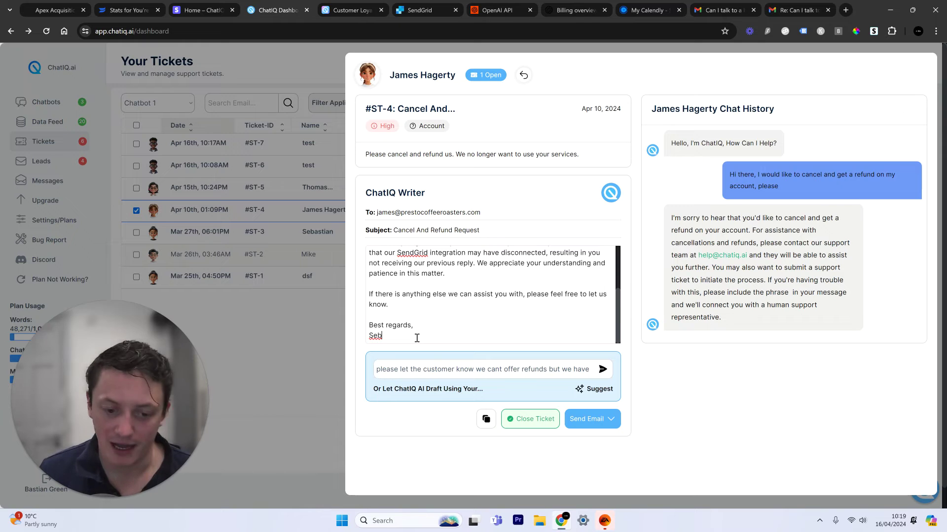
pyautogui.write('b')
pyautogui.press('Return')
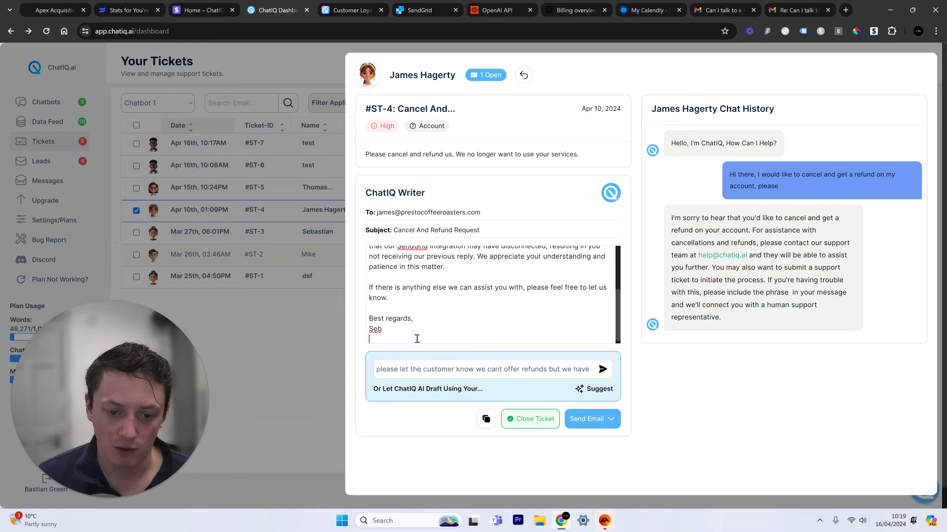
pyautogui.scroll(3, 444, 316)
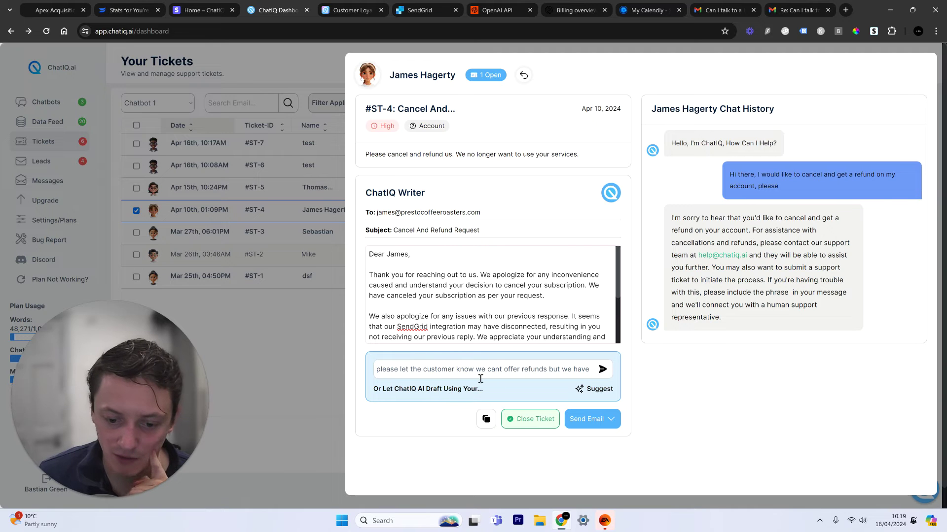
# Review the signed draft, then open the Send Email choices: Sendgrid, Gmail, Outlook or Mail App
pyautogui.moveTo(475, 373); pyautogui.dragTo(546, 365)
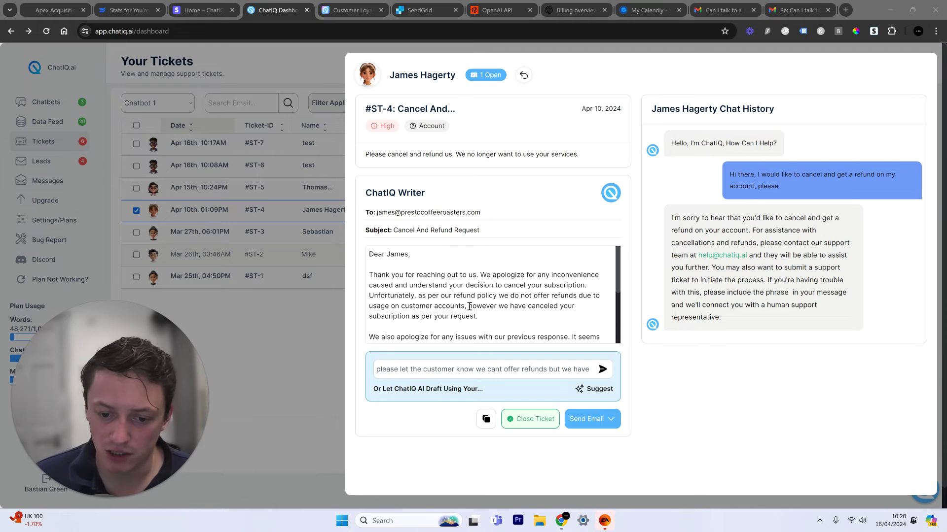
pyautogui.moveTo(469, 306); pyautogui.dragTo(368, 327)
pyautogui.scroll(-5, 422, 309)
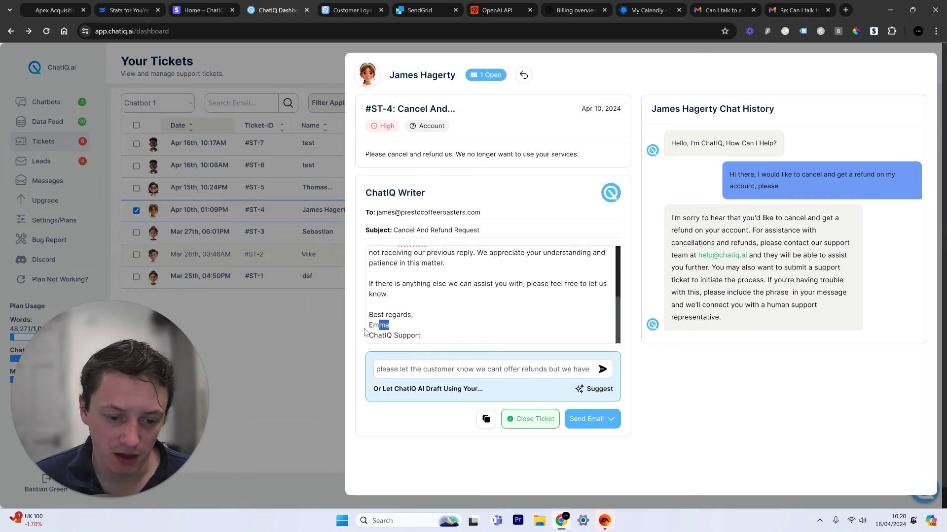
pyautogui.tripleClick(409, 334)
pyautogui.moveTo(443, 340)
pyautogui.mouseDown()
pyautogui.moveTo(364, 338)
pyautogui.moveTo(355, 328)
pyautogui.mouseUp()
pyautogui.scroll(1, 465, 309)
pyautogui.scroll(3, 464, 309)
pyautogui.scroll(-5, 464, 309)
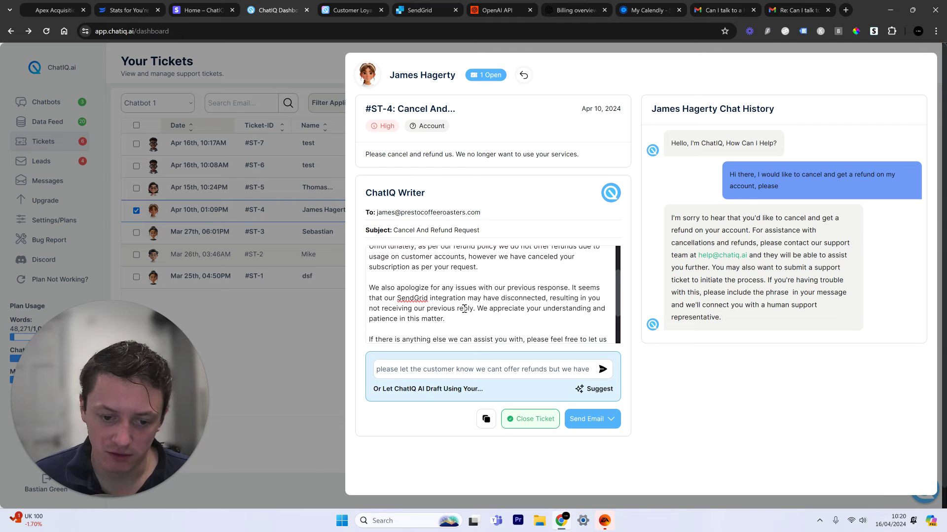
pyautogui.scroll(5, 465, 309)
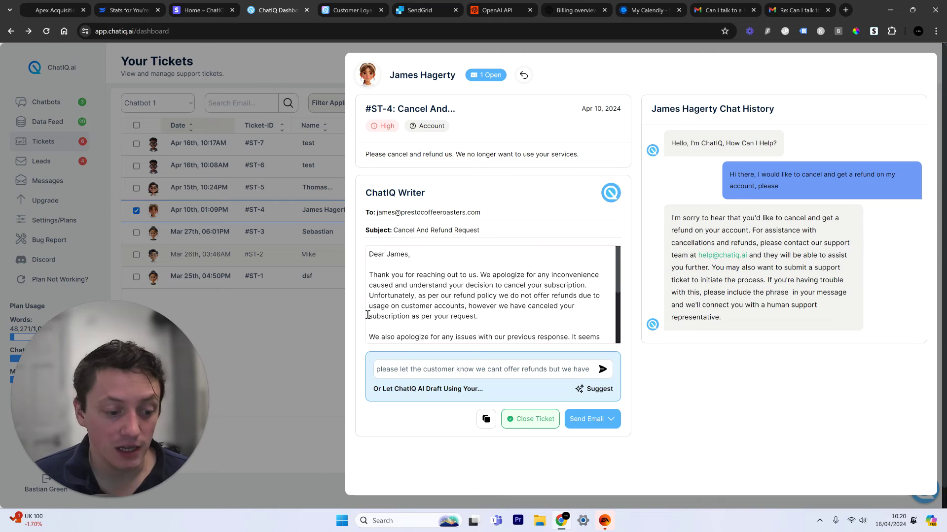
pyautogui.click(595, 429)
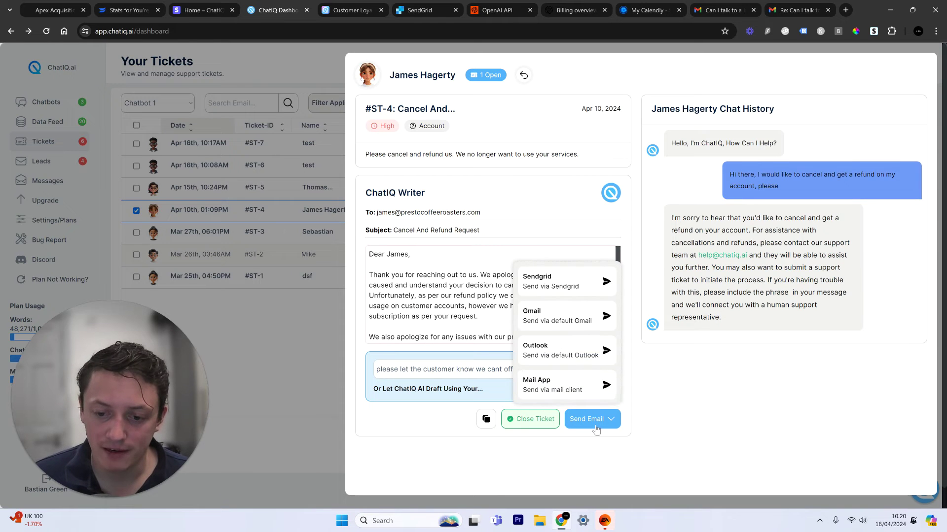
# Send the #ST-4 refund reply via SendGrid, close the ticket, and deselect it to show all tickets
pyautogui.click(583, 294)
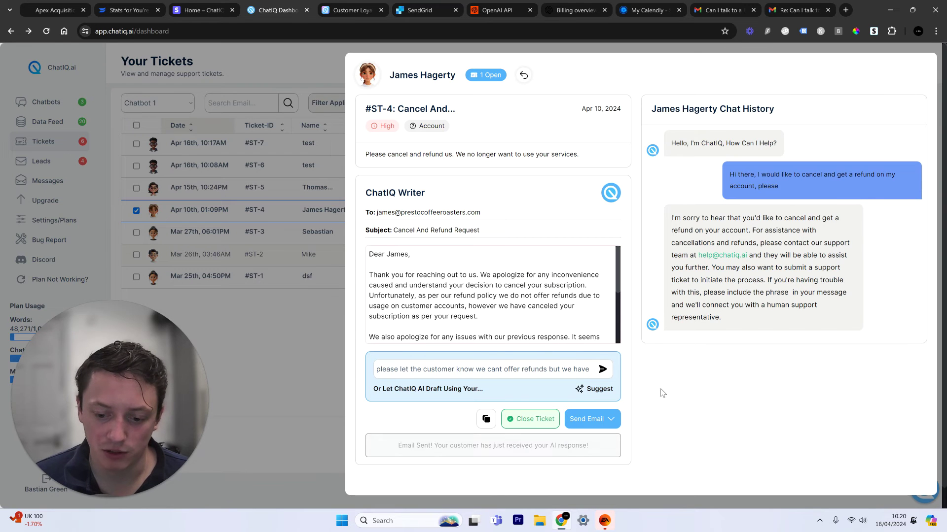
pyautogui.click(530, 419)
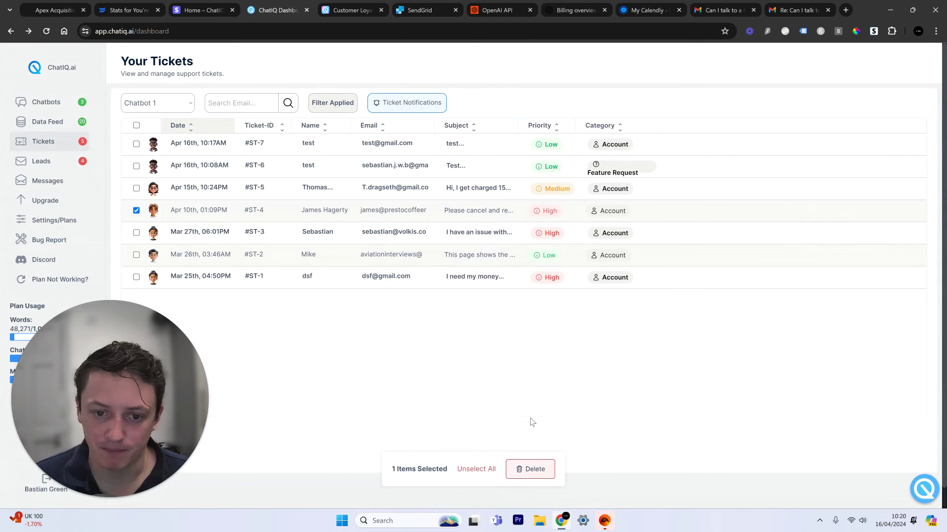
pyautogui.click(481, 470)
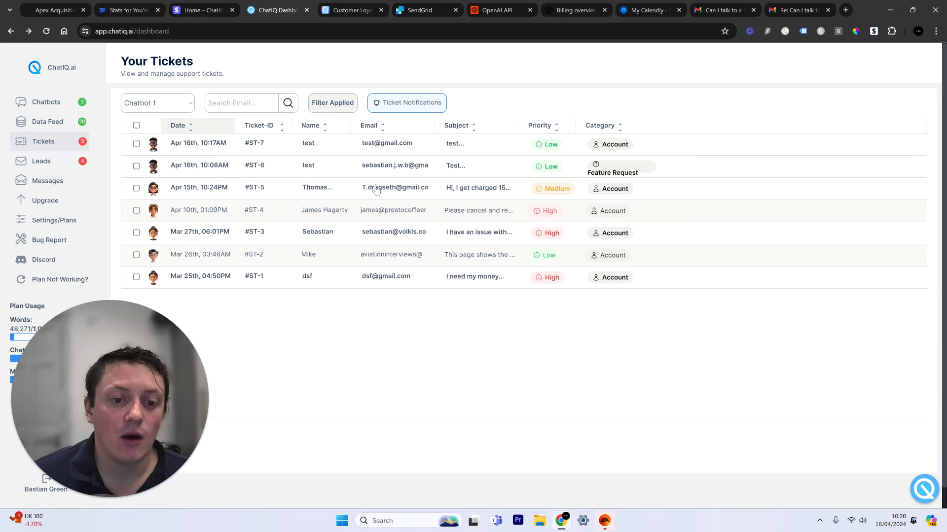
# Open ticket #ST-7's details and view the blog chat widget's ticket-received confirmation
pyautogui.click(394, 148)
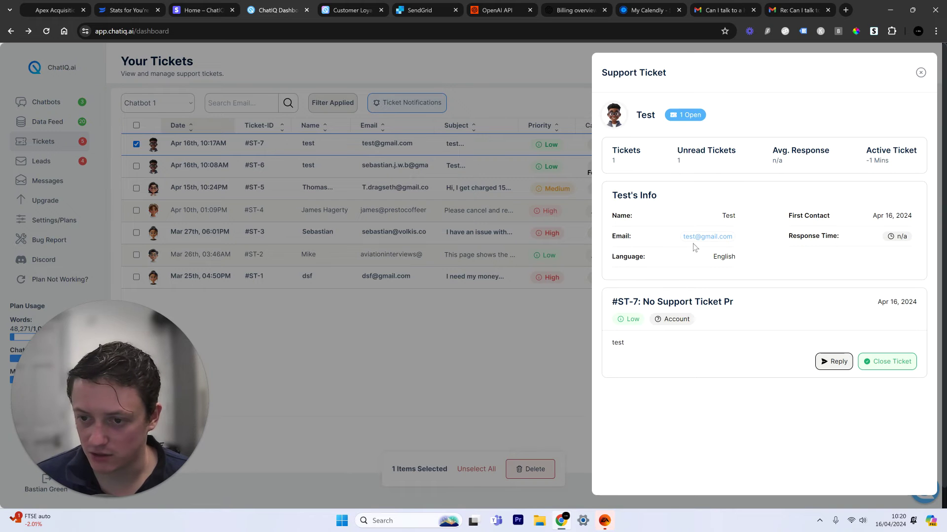
pyautogui.click(358, 7)
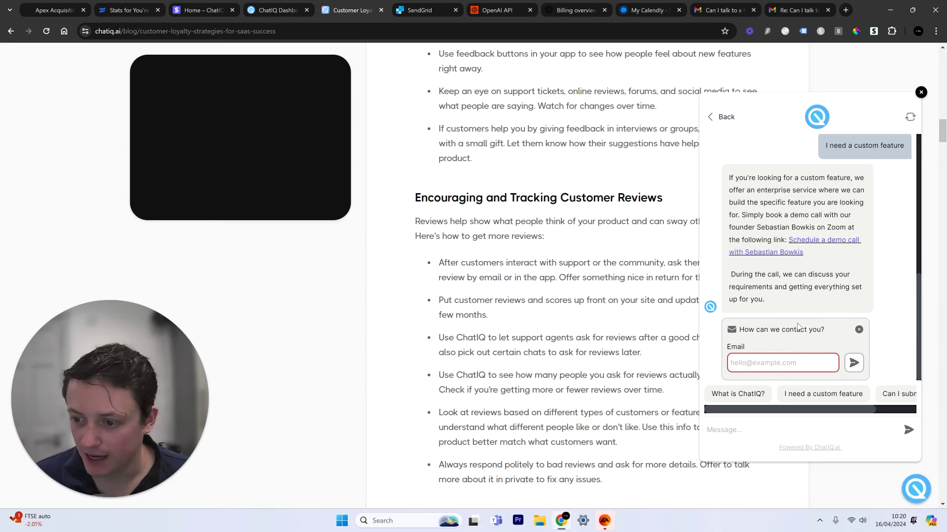
pyautogui.scroll(10, 789, 222)
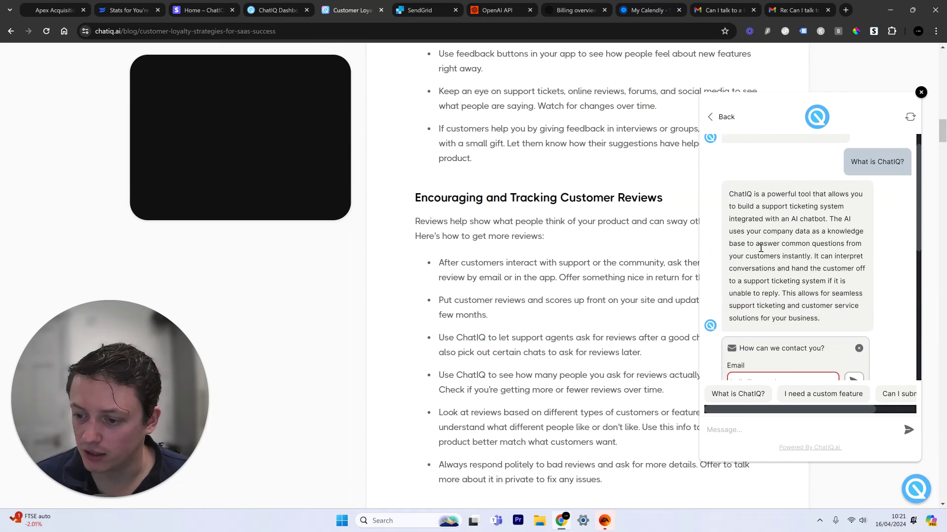
pyautogui.scroll(-5, 760, 248)
pyautogui.click(768, 266)
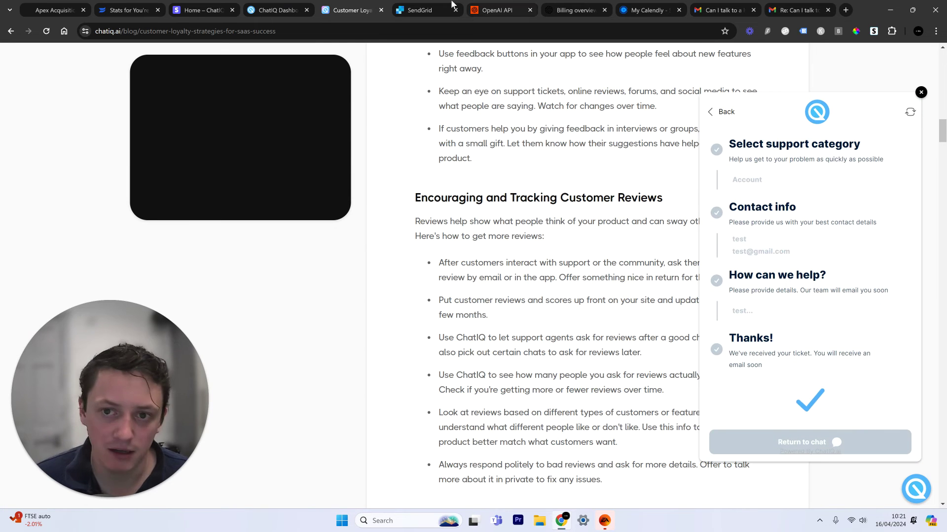
pyautogui.click(278, 10)
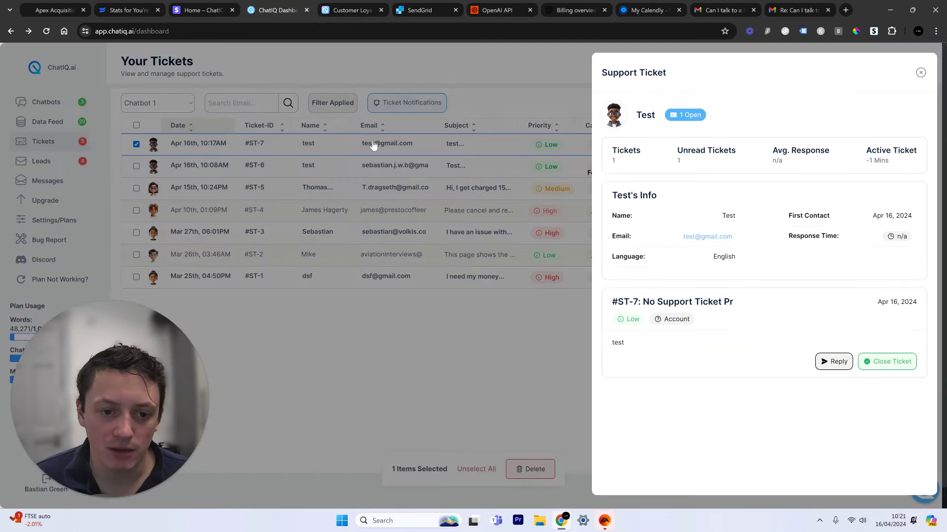
# Open ticket #ST-6 and have ChatIQ Writer draft a reply
pyautogui.click(381, 181)
pyautogui.click(392, 166)
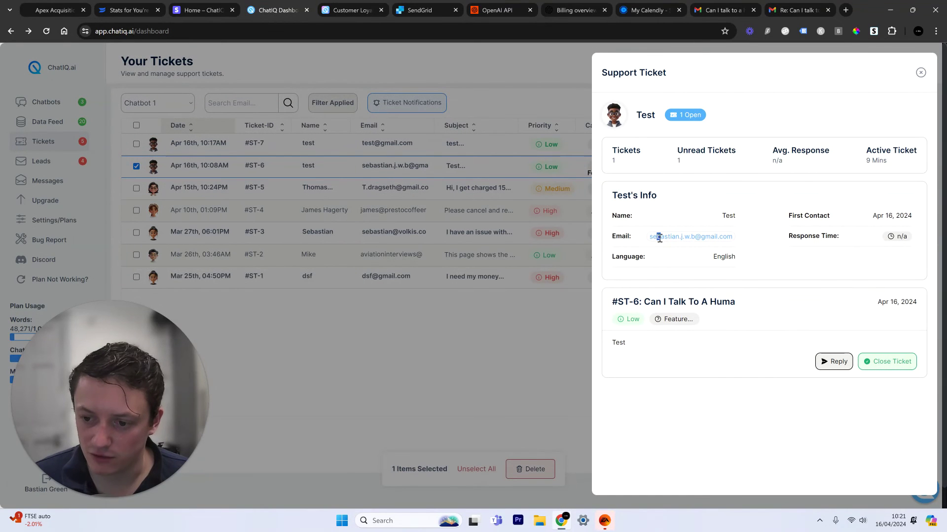
pyautogui.doubleClick(667, 238)
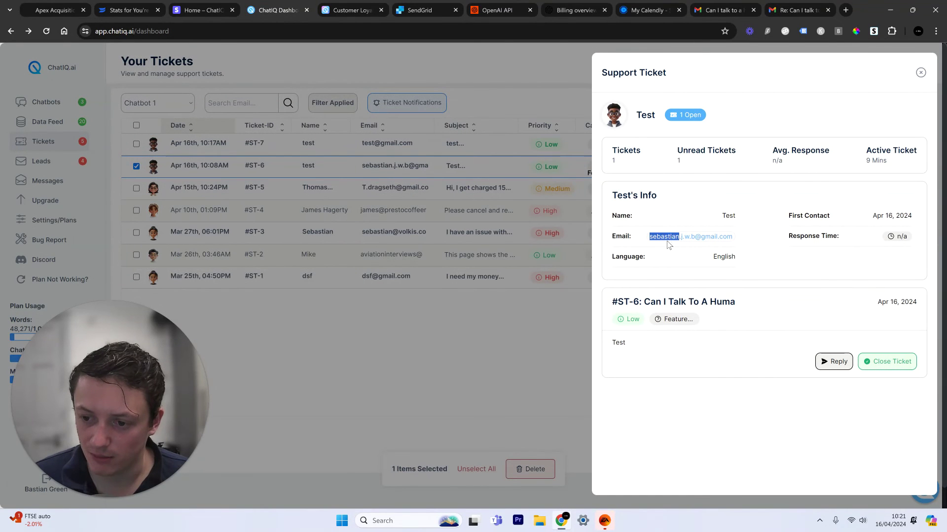
pyautogui.click(837, 362)
pyautogui.click(598, 389)
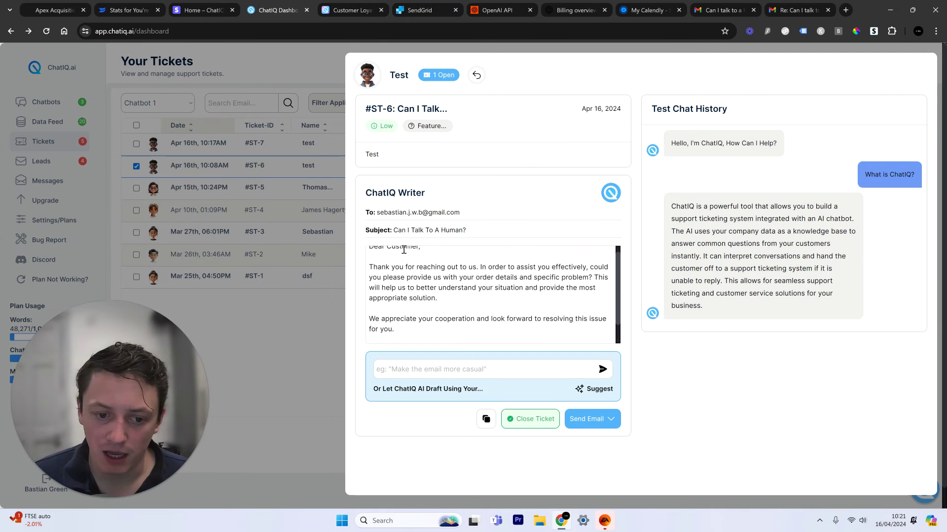
# Replace the draft's generic 'Customer' greeting and [Your Name] sign-off with real names
pyautogui.scroll(-1, 401, 266)
pyautogui.moveTo(423, 336); pyautogui.dragTo(313, 338)
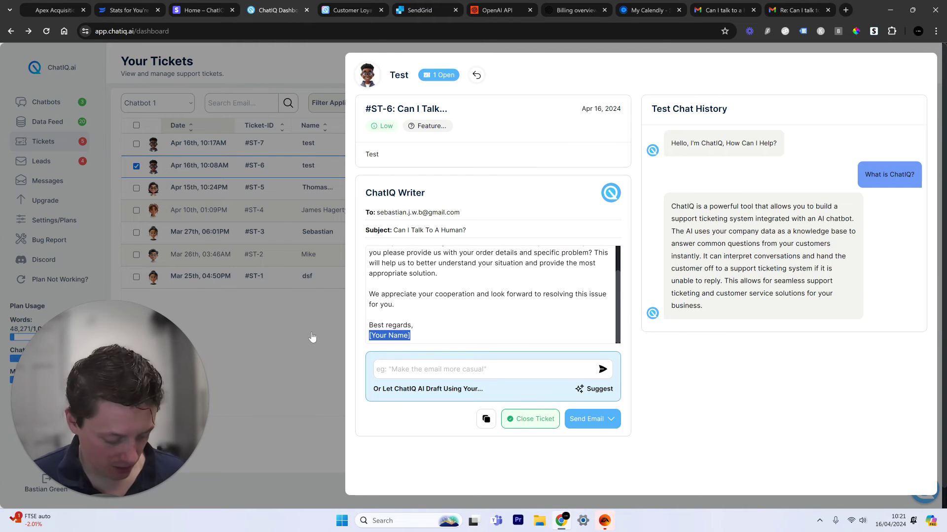
pyautogui.write('Seb')
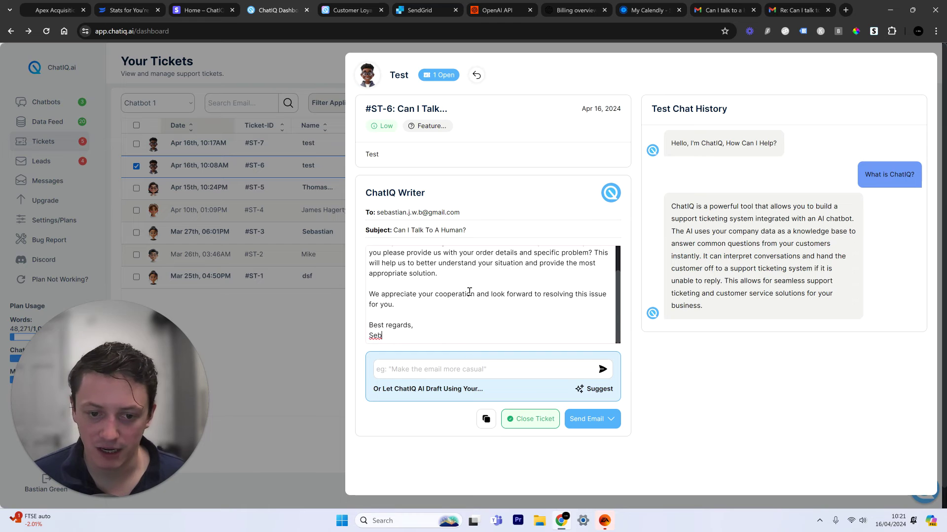
pyautogui.scroll(1, 469, 292)
pyautogui.doubleClick(399, 254)
pyautogui.write('Se')
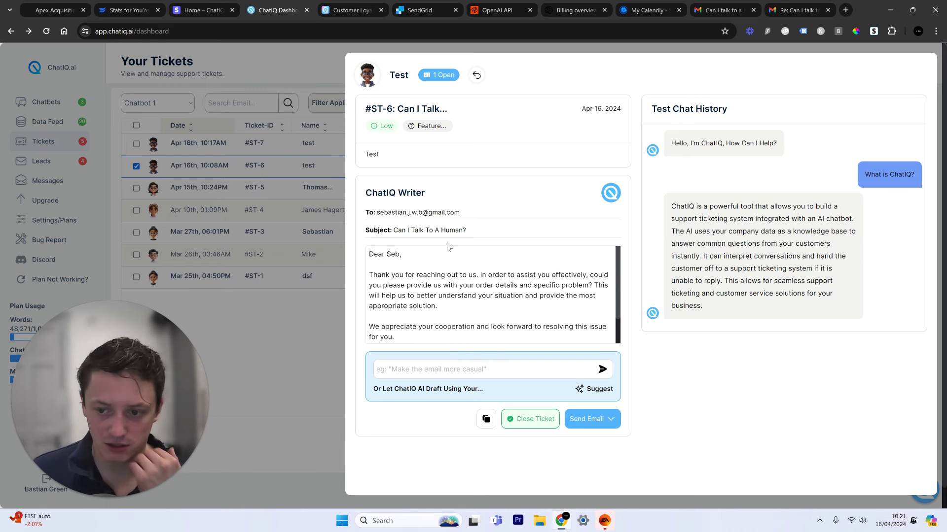
pyautogui.click(586, 429)
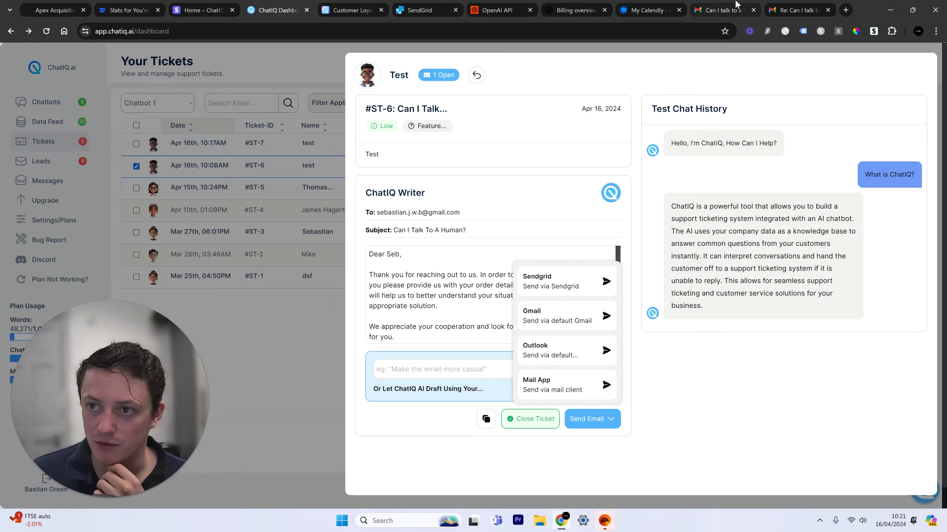
# Check the earlier Gmail thread, then go to the Gmail inbox
pyautogui.click(772, 6)
pyautogui.click(742, 7)
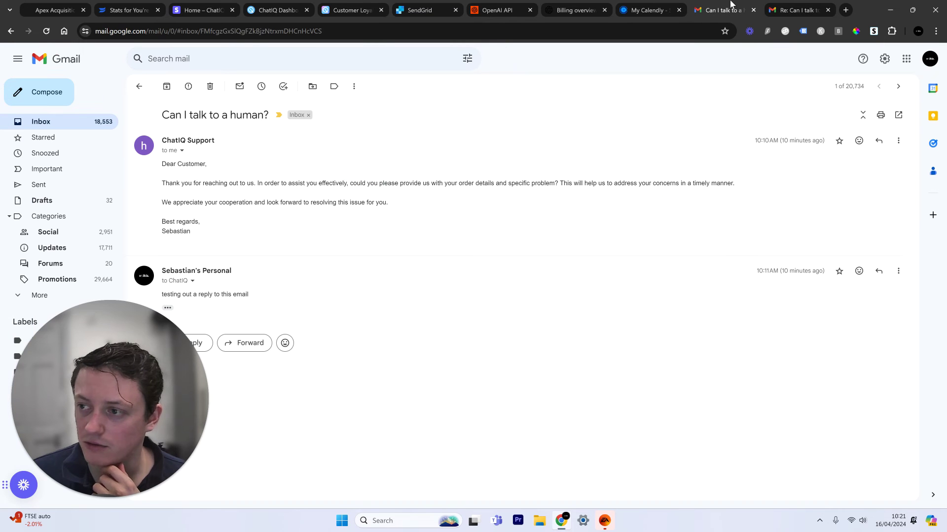
pyautogui.click(89, 121)
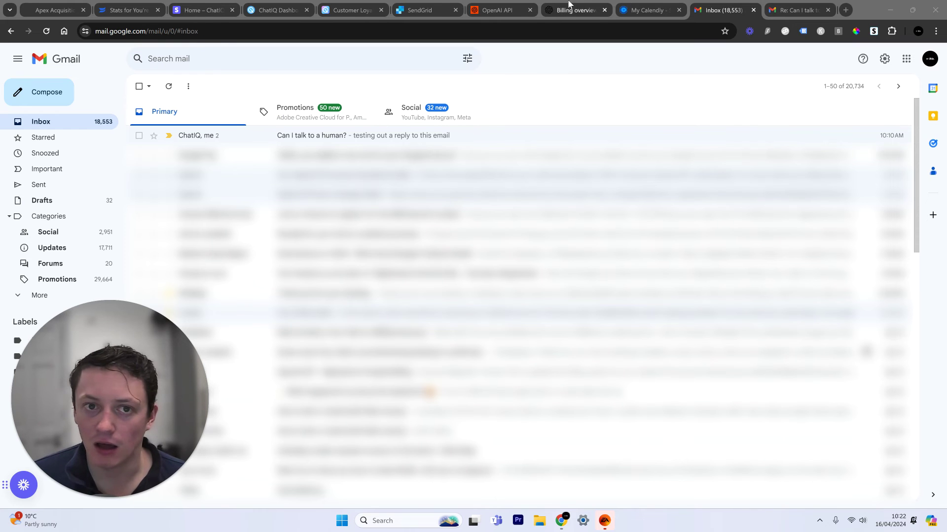
# Send the personalised #ST-6 reply via SendGrid and switch to the Gmail inbox
pyautogui.click(279, 6)
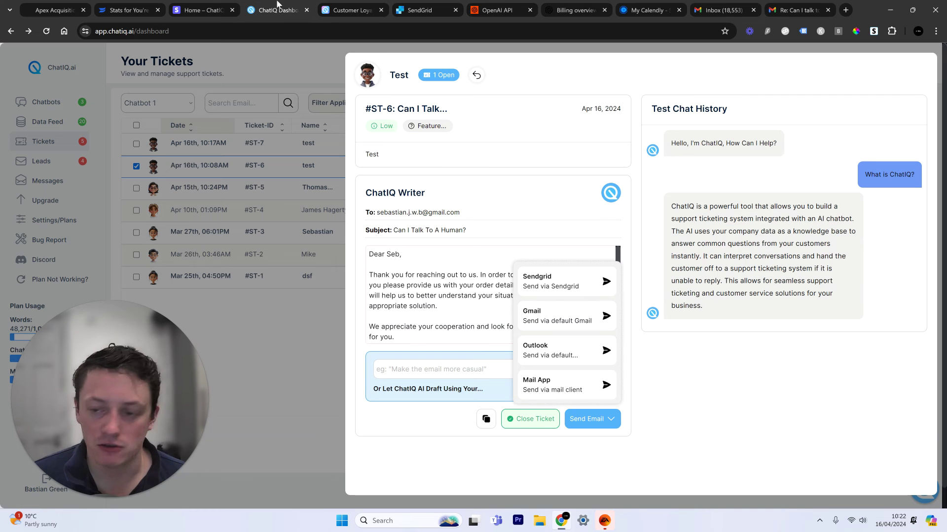
pyautogui.click(573, 290)
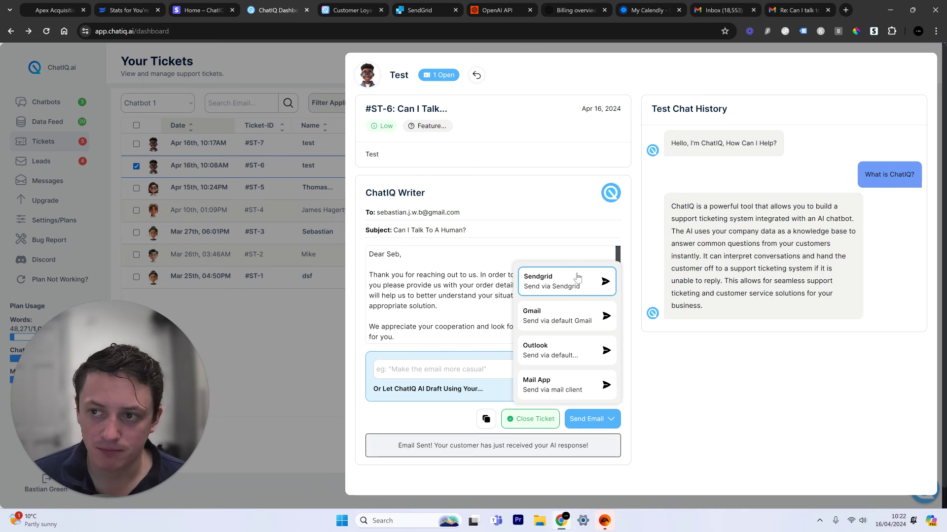
pyautogui.click(799, 6)
pyautogui.click(721, 10)
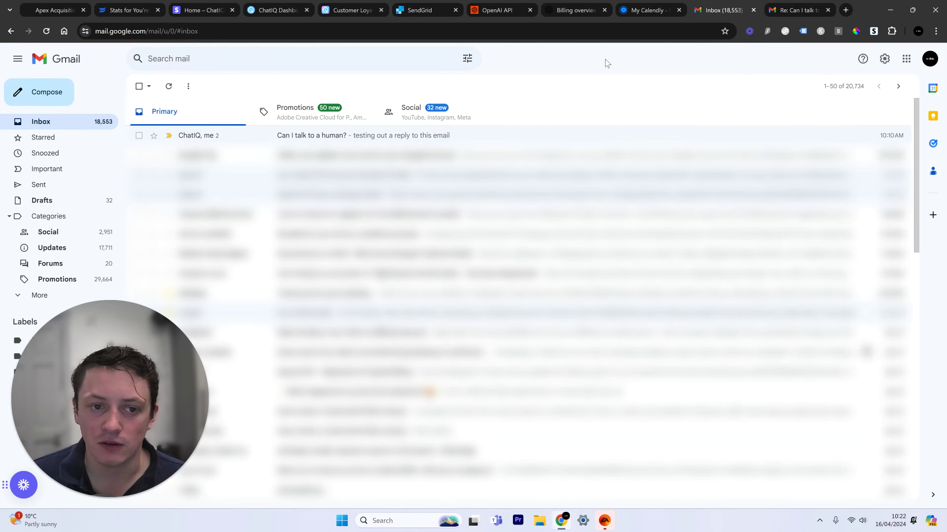
# Refresh Gmail, open the new 'Can I talk to a human?' email, and compare it with the ChatIQ draft
pyautogui.click(167, 87)
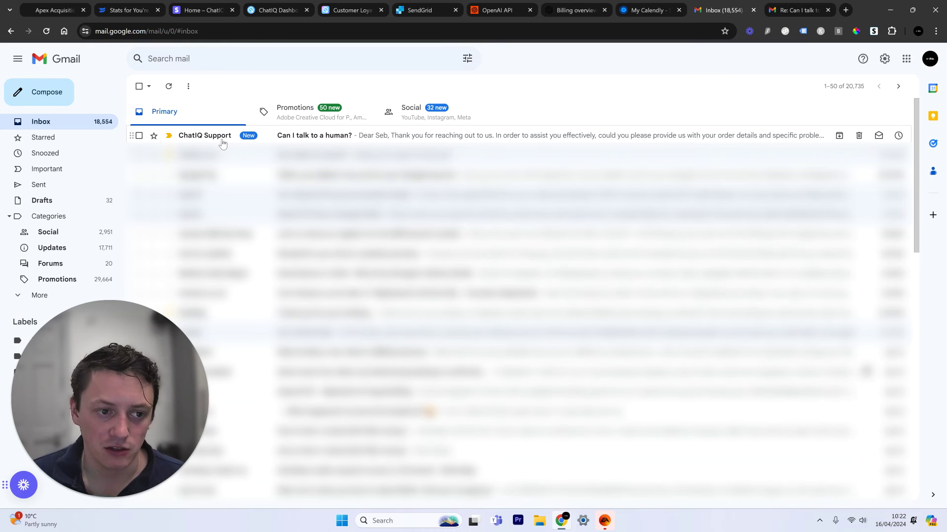
pyautogui.click(452, 138)
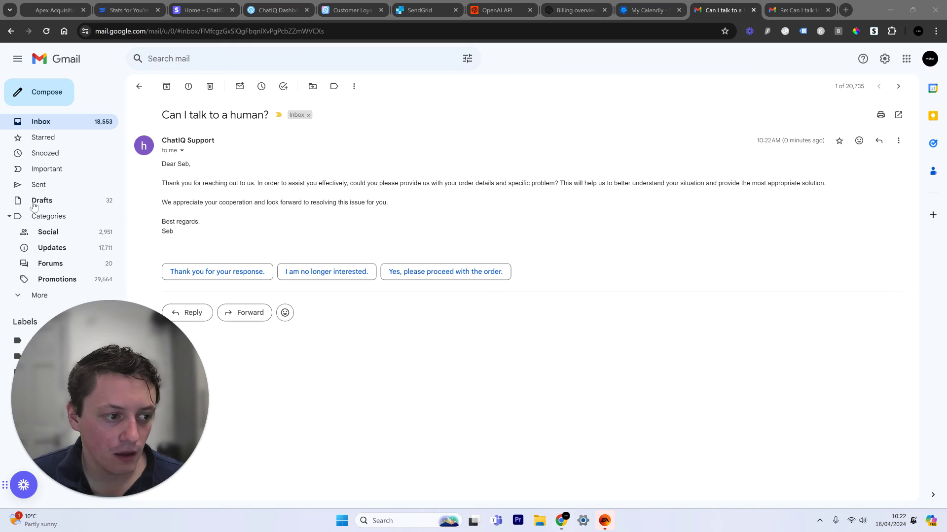
pyautogui.moveTo(169, 185); pyautogui.dragTo(427, 192)
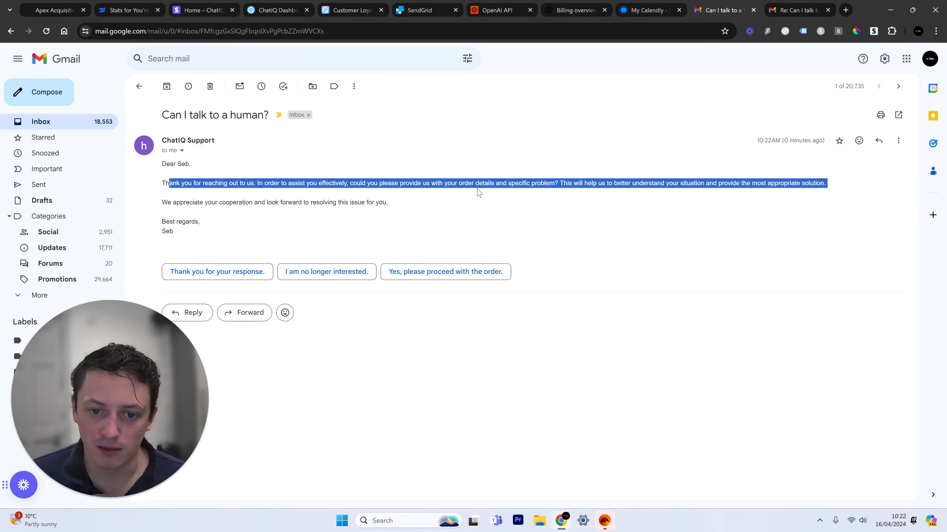
pyautogui.click(522, 247)
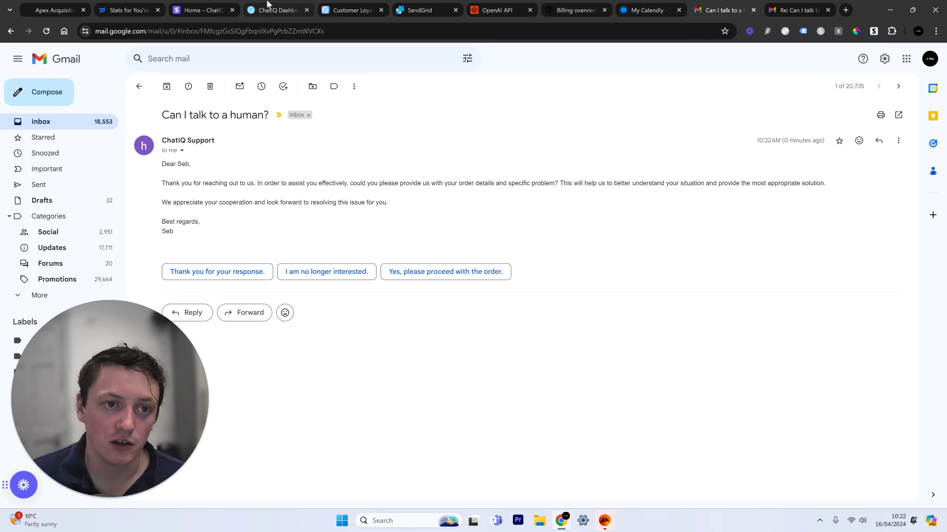
pyautogui.click(274, 7)
pyautogui.click(419, 270)
pyautogui.scroll(-2, 416, 270)
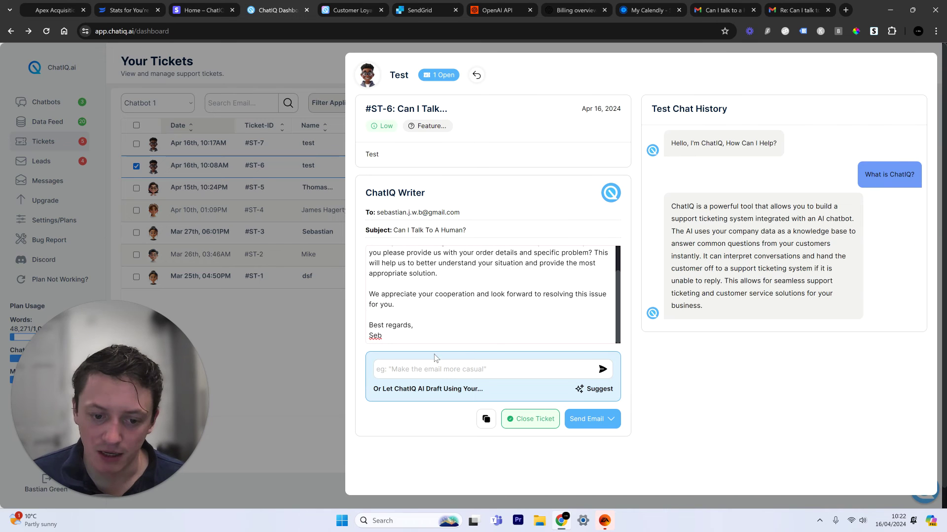
pyautogui.click(723, 10)
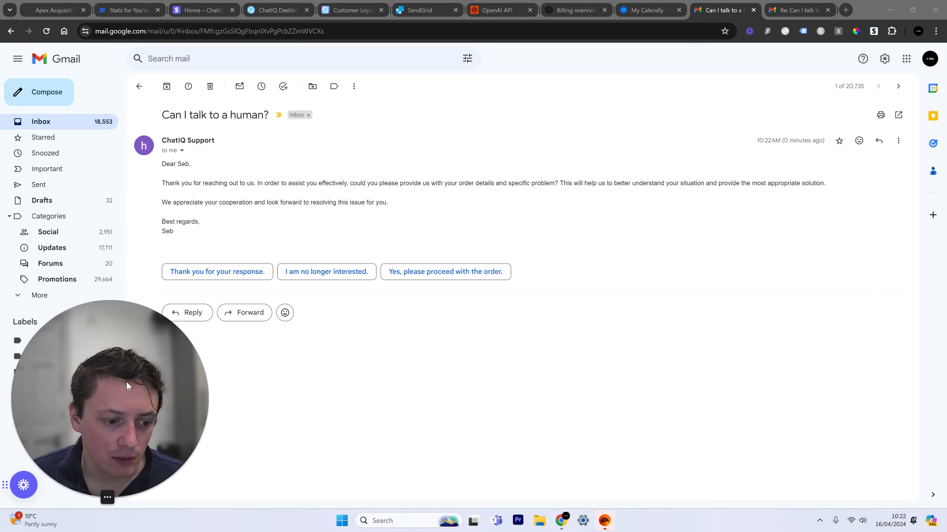
pyautogui.moveTo(94, 475); pyautogui.dragTo(893, 465)
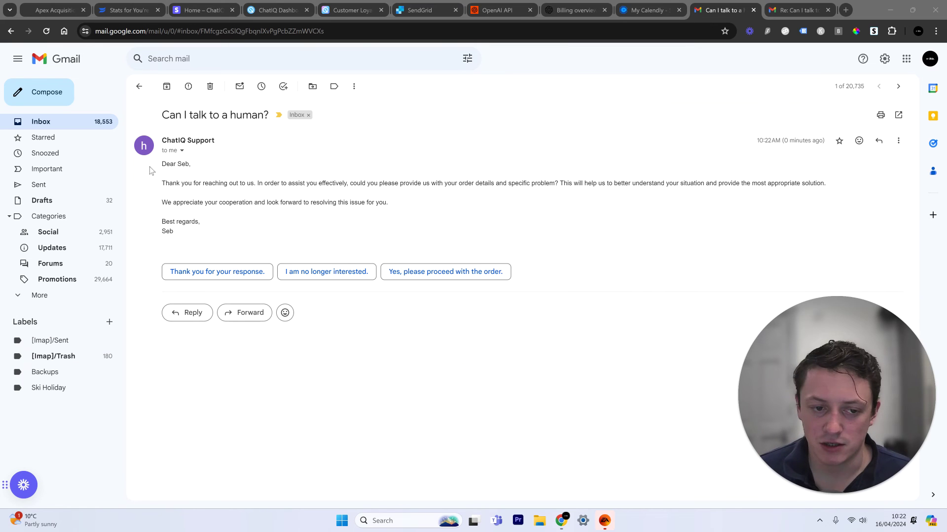
# Reply to the support email with 'test response to the send' and send it
pyautogui.click(190, 316)
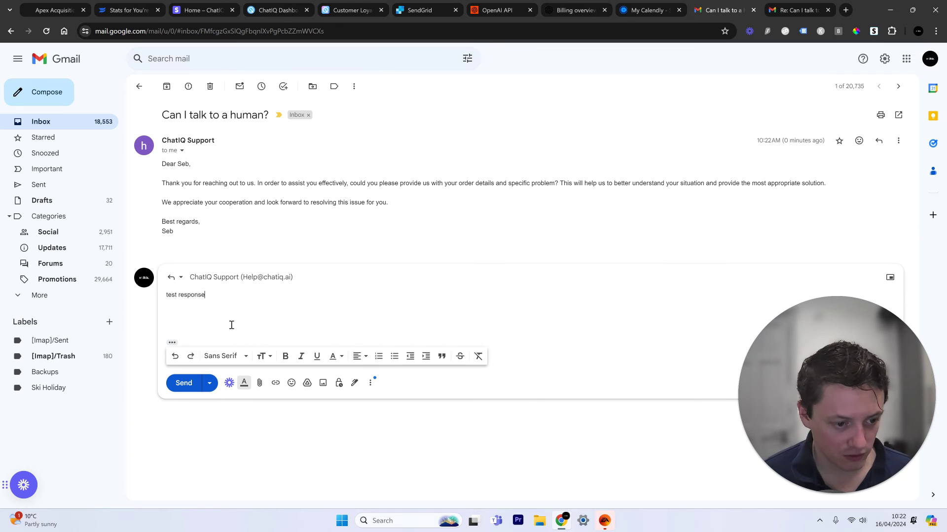
pyautogui.write('test response to the sendgrid reply using chatiq support ticketing')
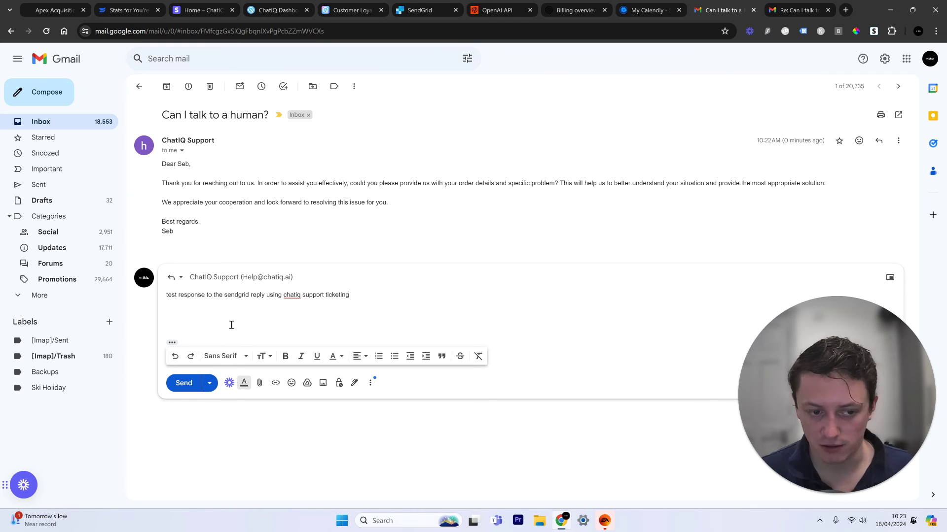
pyautogui.click(183, 383)
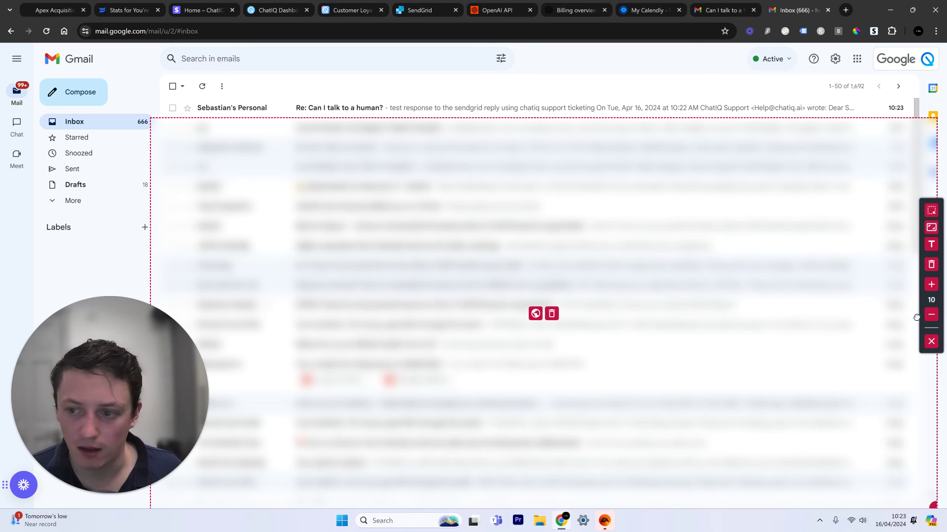
# Open the new 'Can I talk to a human?' reply and unblur it using the ZeroBlur extension
pyautogui.click(931, 342)
pyautogui.click(484, 108)
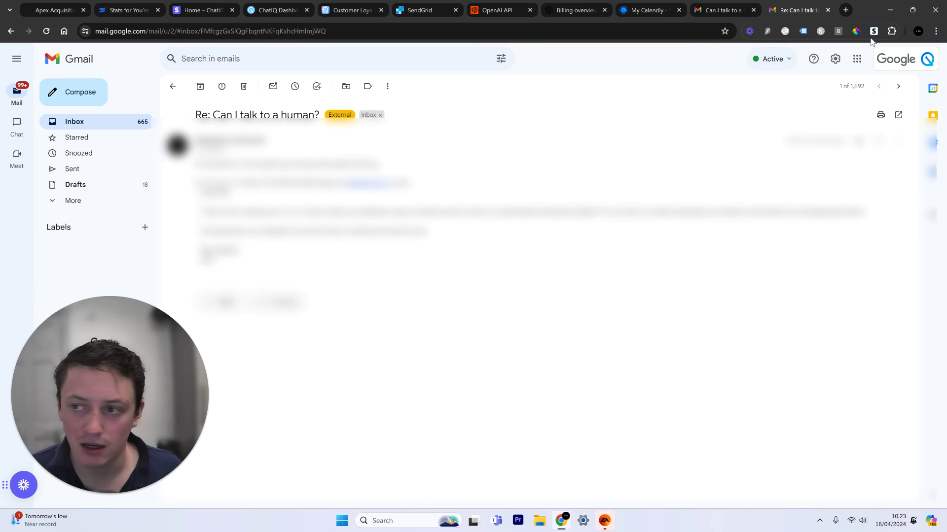
pyautogui.click(891, 31)
pyautogui.scroll(-5, 824, 256)
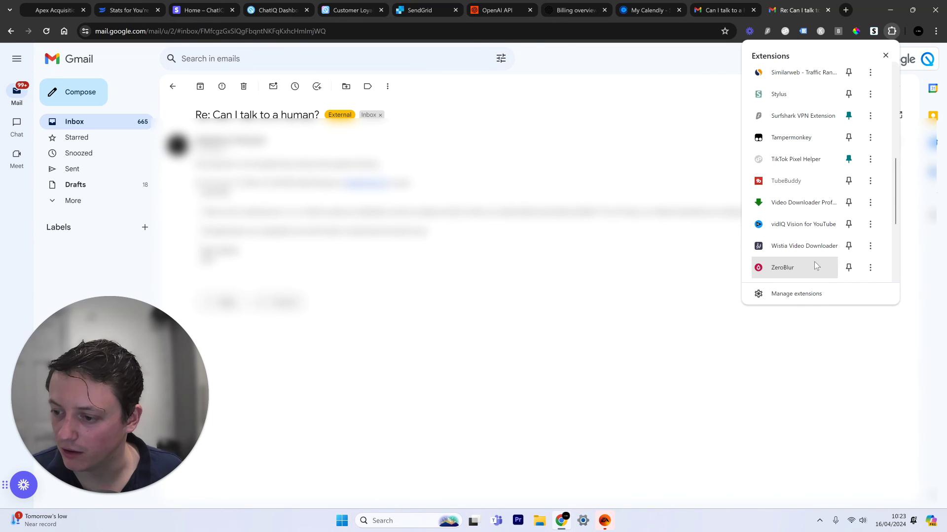
pyautogui.click(845, 266)
pyautogui.click(864, 301)
pyautogui.click(873, 31)
pyautogui.click(817, 99)
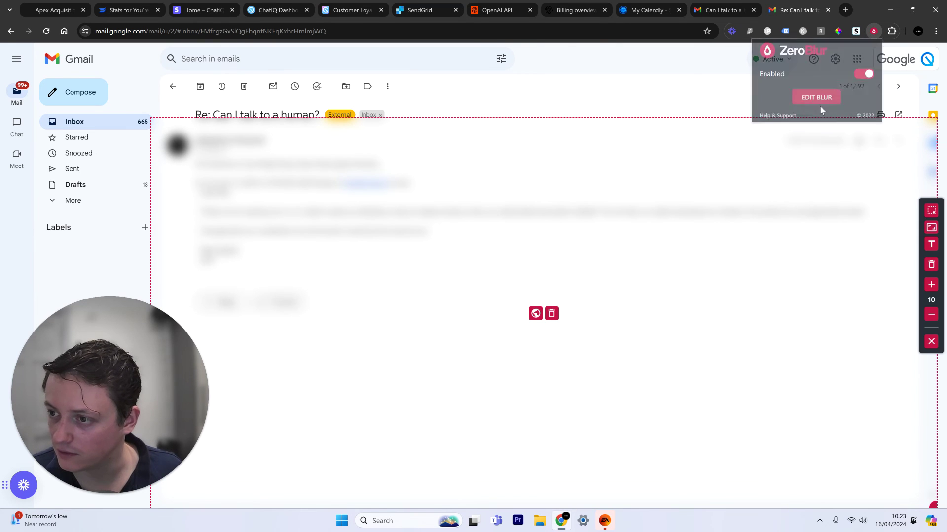
pyautogui.click(553, 314)
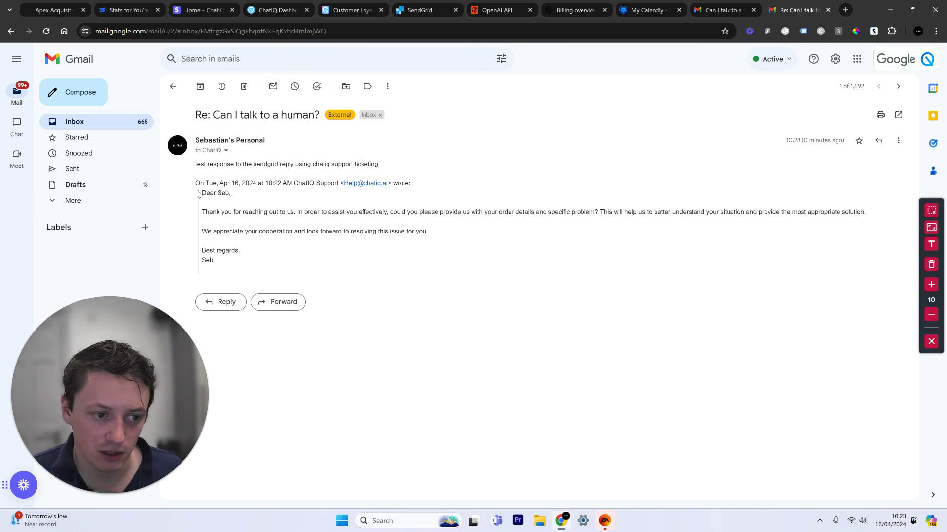
# Send the reply 'test' back to the customer
pyautogui.moveTo(200, 197); pyautogui.dragTo(217, 261)
pyautogui.click(217, 276)
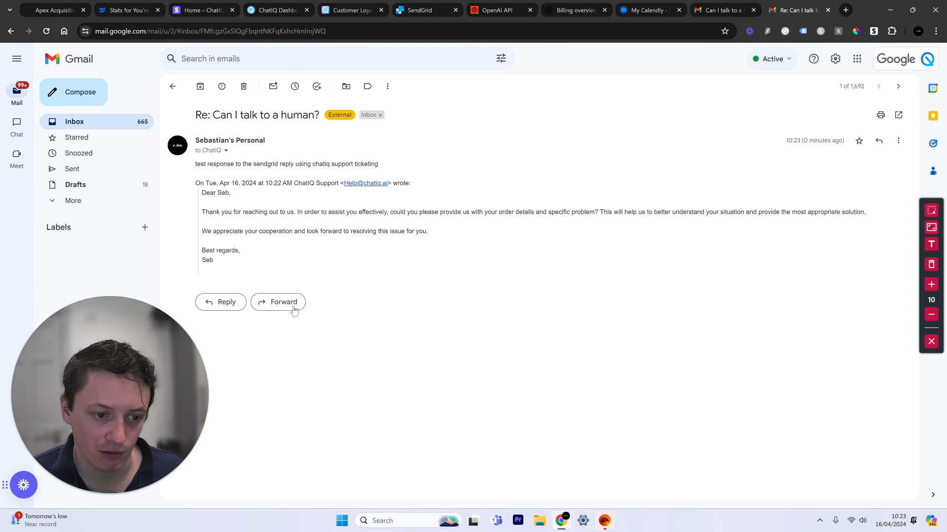
pyautogui.click(220, 304)
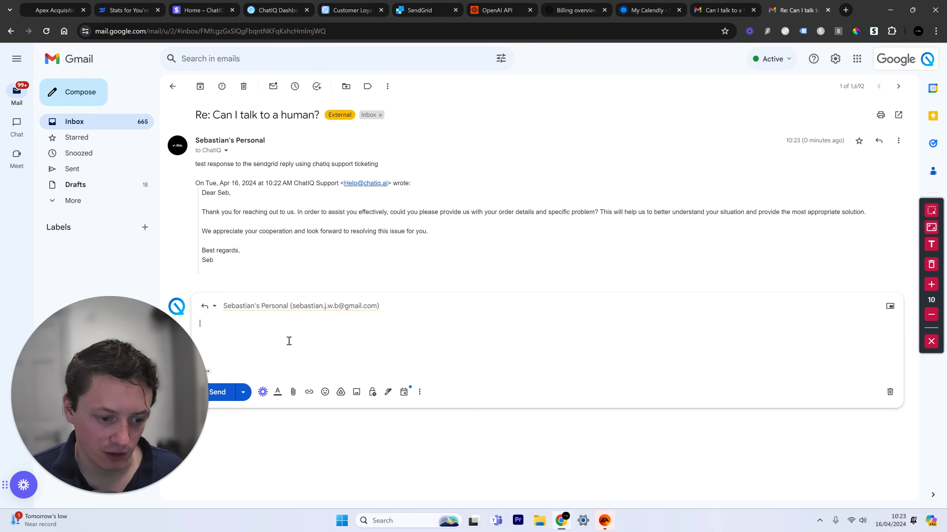
pyautogui.write('test')
pyautogui.hotkey('ctrl', 'Return')
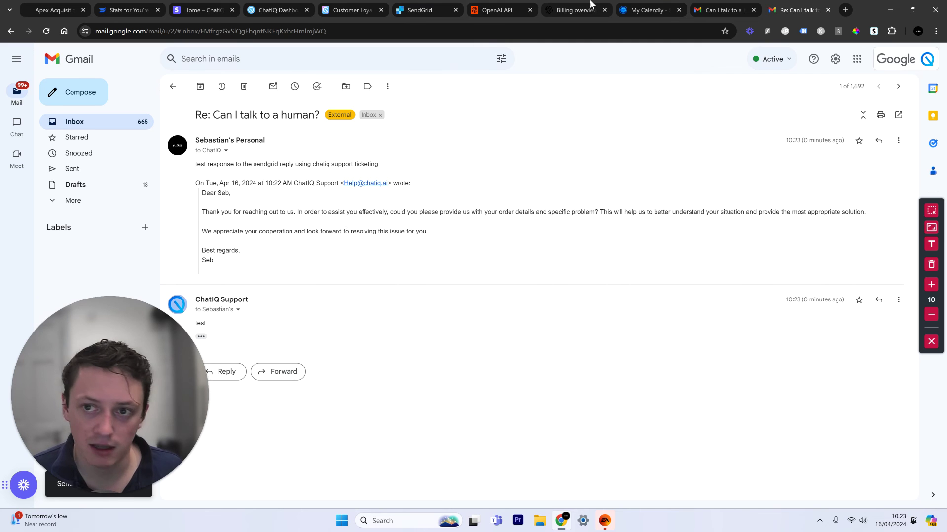
# Confirm the 'test' message arrived in the customer's thread, then return to ChatIQ's ticket list
pyautogui.click(732, 6)
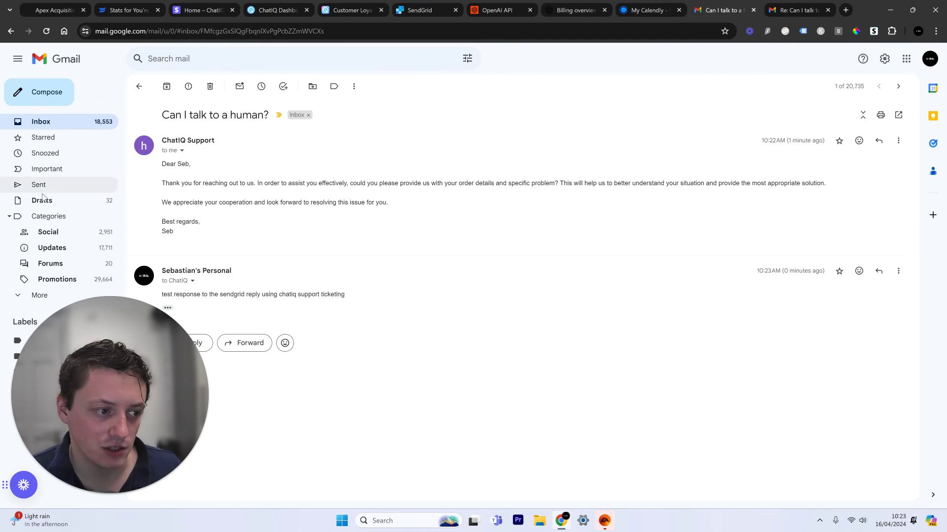
pyautogui.tripleClick(218, 243)
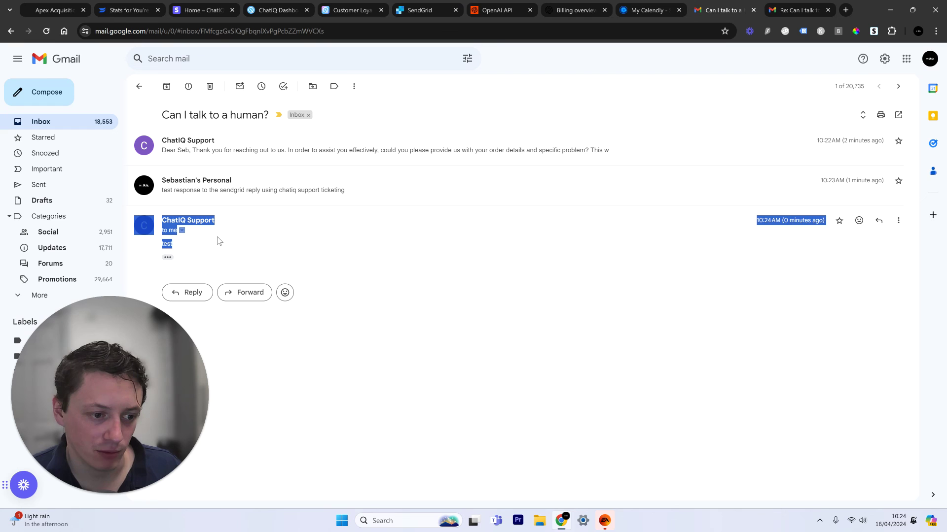
pyautogui.click(219, 241)
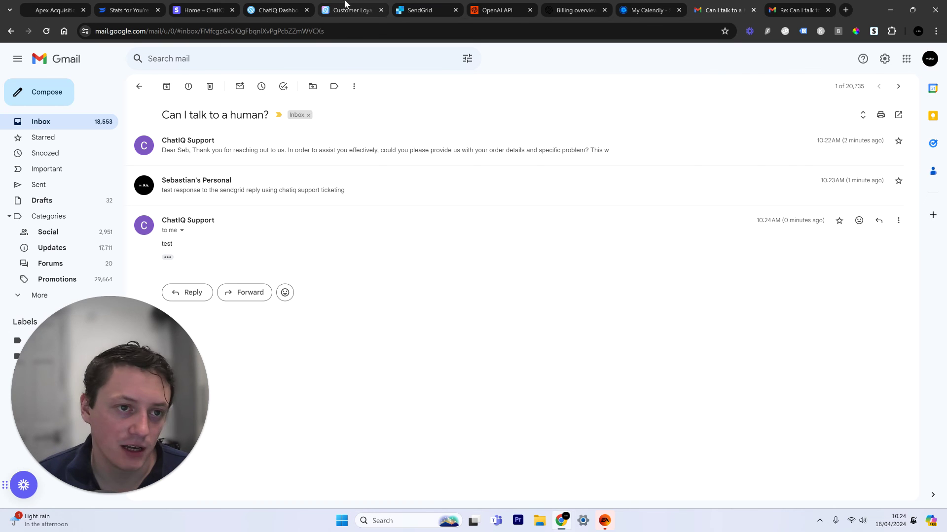
pyautogui.click(276, 4)
pyautogui.click(247, 158)
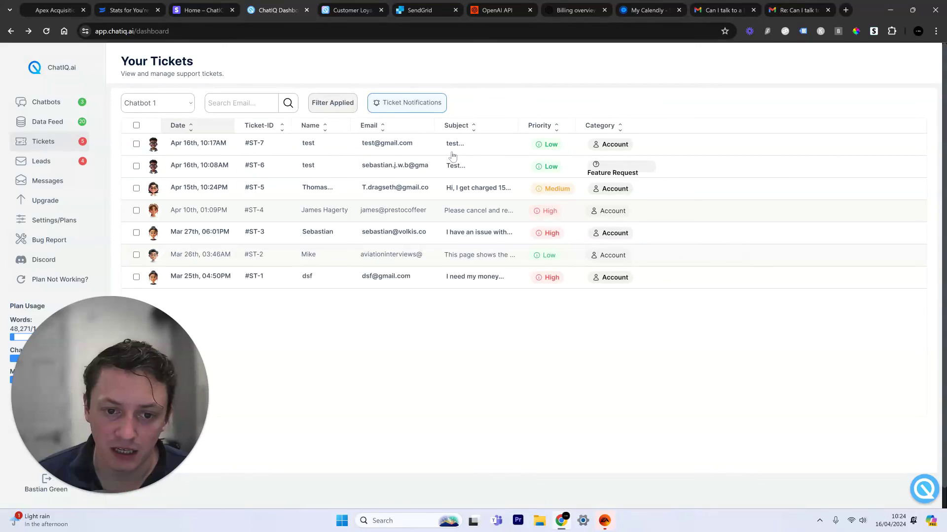
# Close ticket #ST-5 and open the Data Feed knowledge base page
pyautogui.click(438, 188)
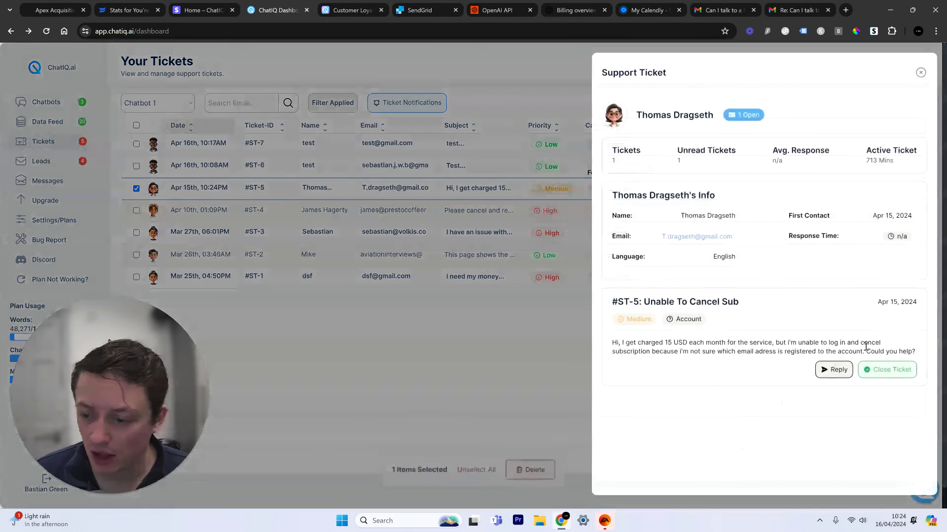
pyautogui.click(887, 369)
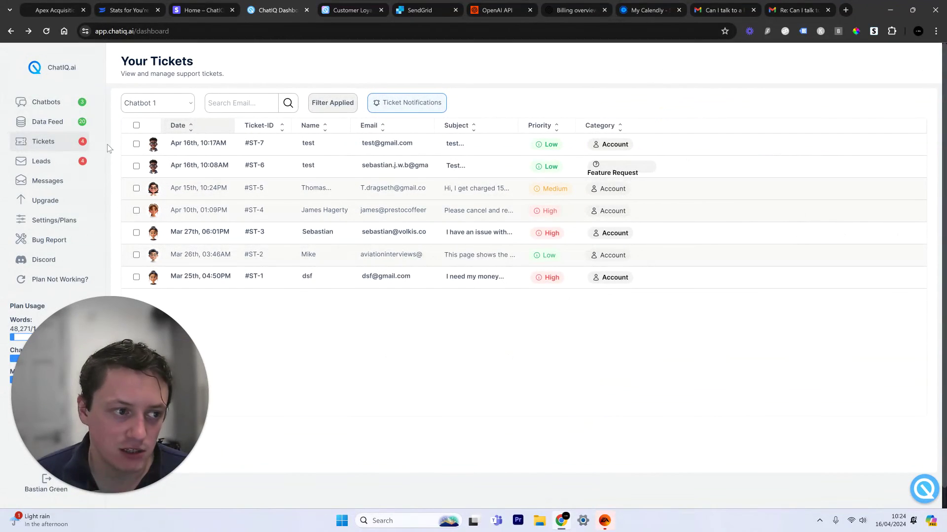
pyautogui.click(76, 126)
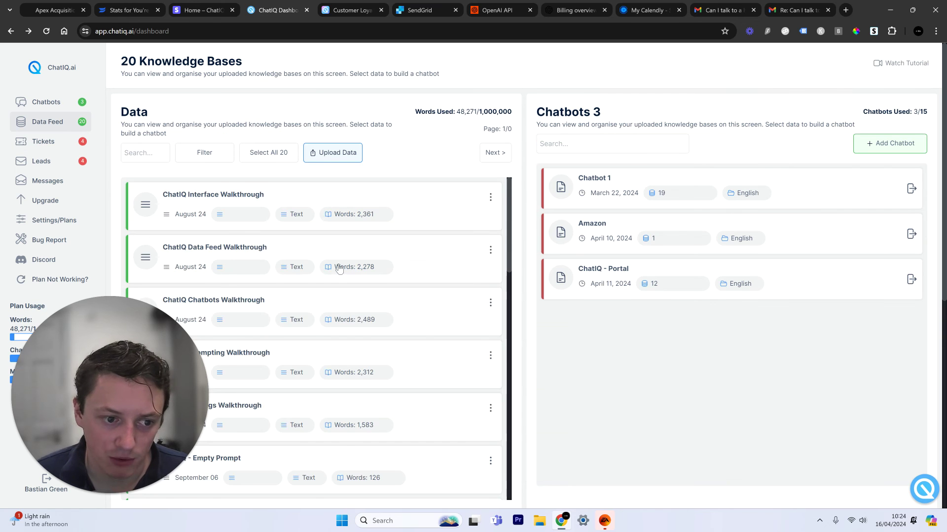
pyautogui.scroll(-5, 339, 267)
# Try the Upload Data URL form with a ChatIQ tag, dismiss it, and open Chatbots
pyautogui.click(339, 153)
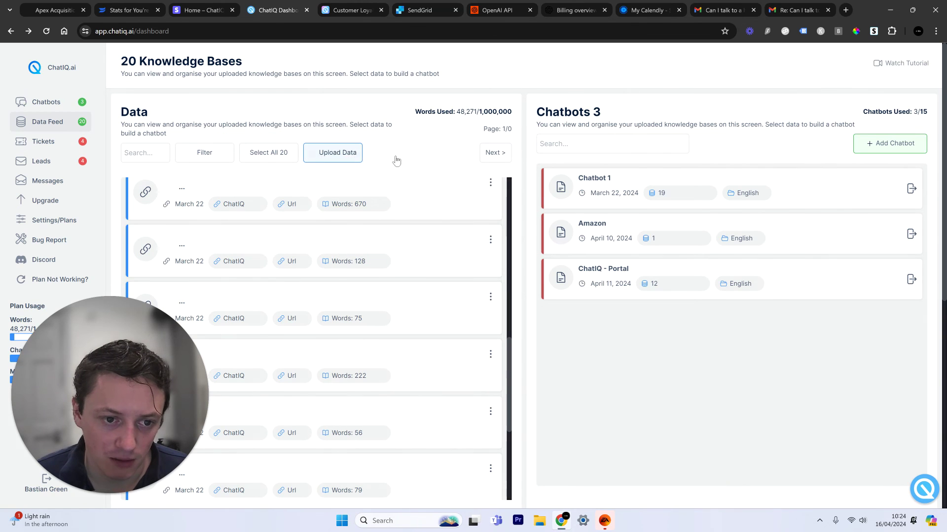
pyautogui.click(421, 157)
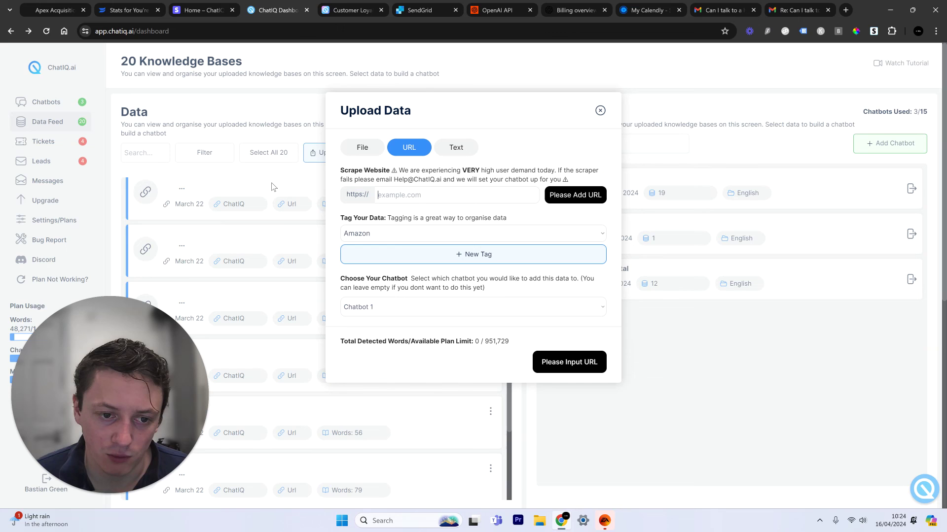
pyautogui.click(412, 235)
pyautogui.click(428, 248)
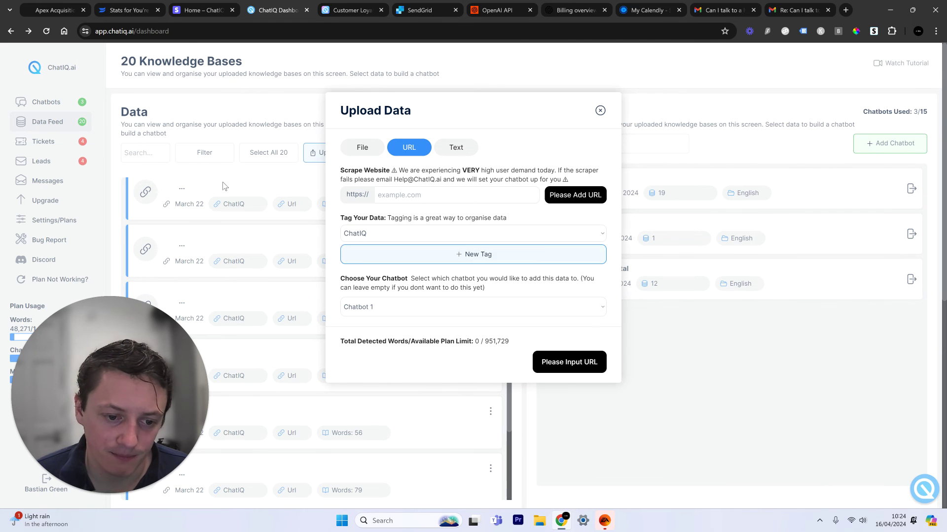
pyautogui.press('Escape')
pyautogui.scroll(10, 465, 274)
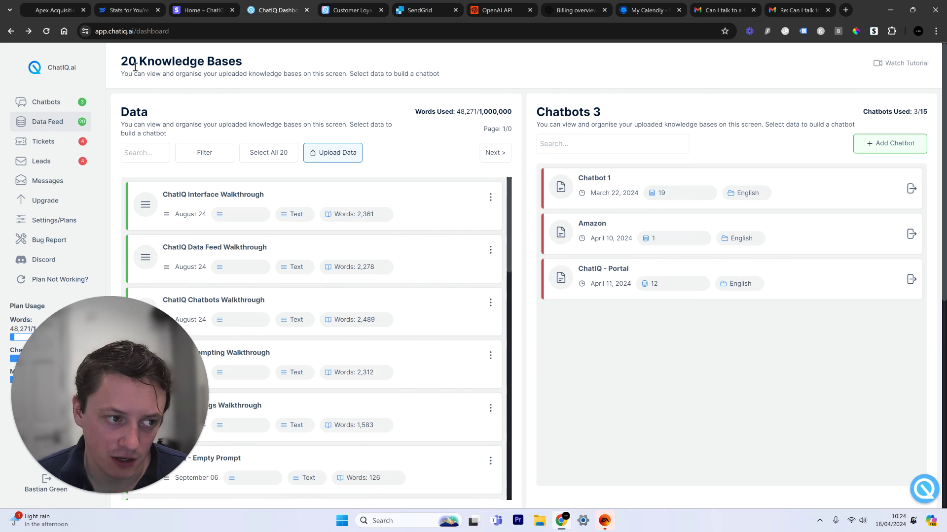
pyautogui.click(63, 107)
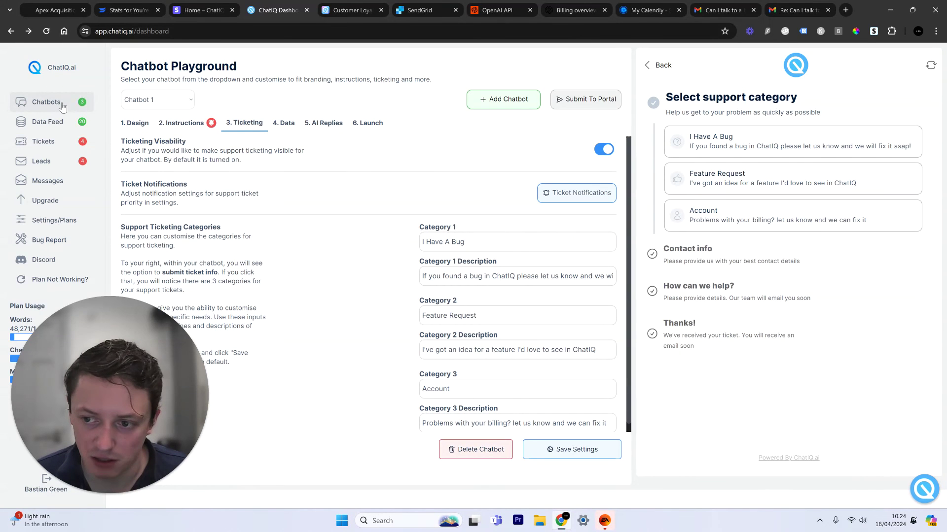
# Preview the chatbot's Submit a ticket category flow, then go back and close the widget
pyautogui.click(659, 65)
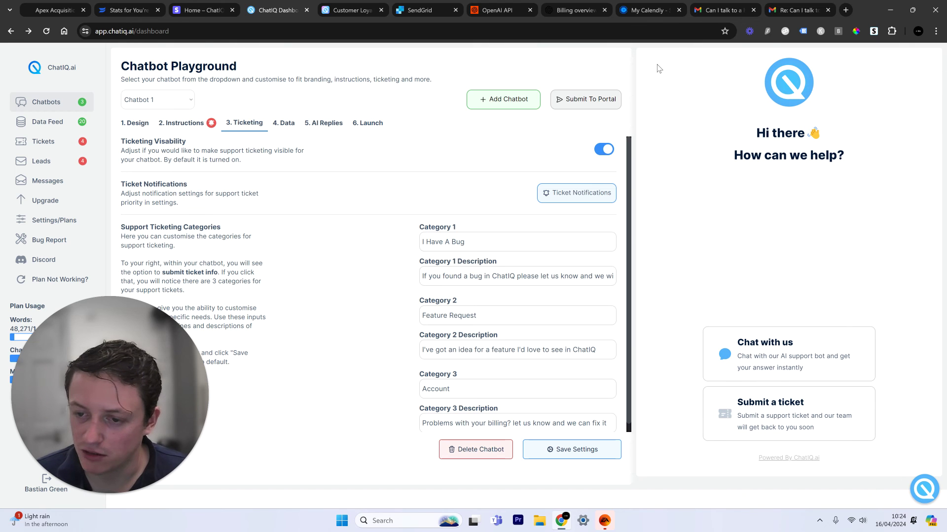
pyautogui.click(921, 487)
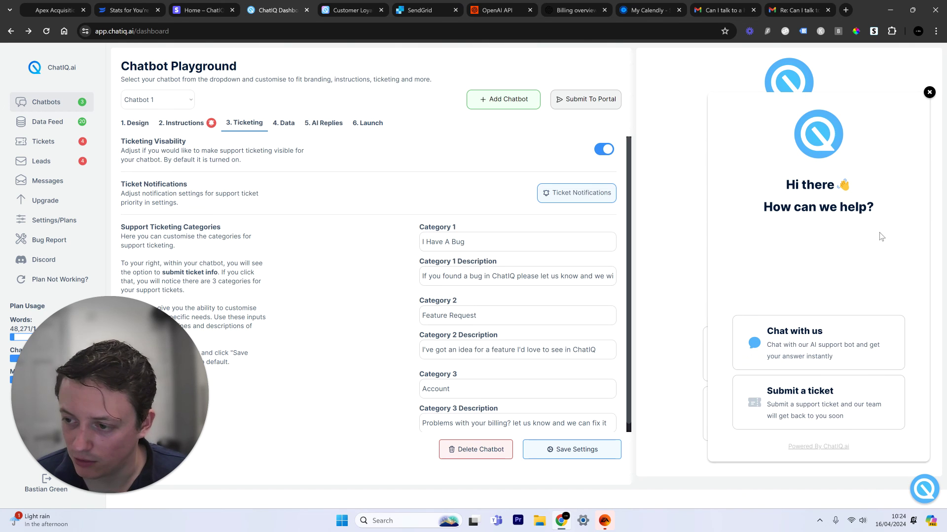
pyautogui.click(801, 393)
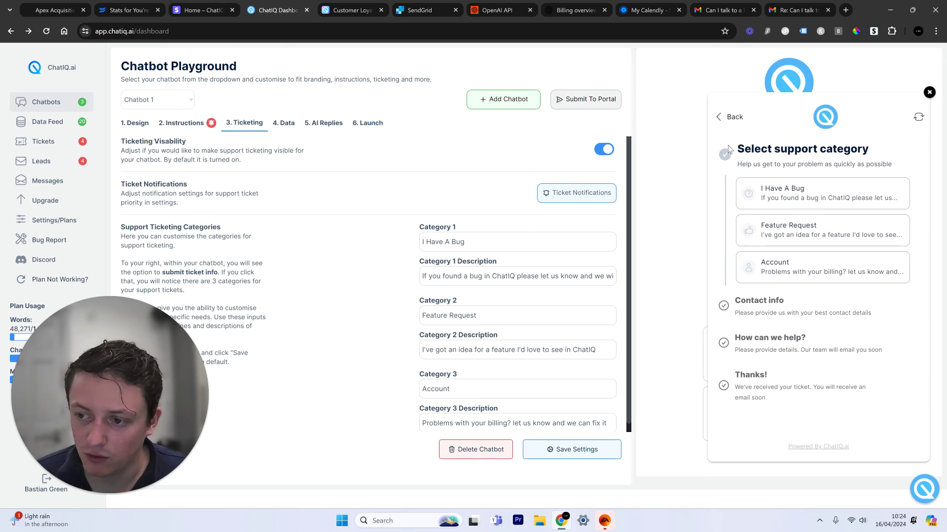
pyautogui.click(734, 116)
pyautogui.click(936, 496)
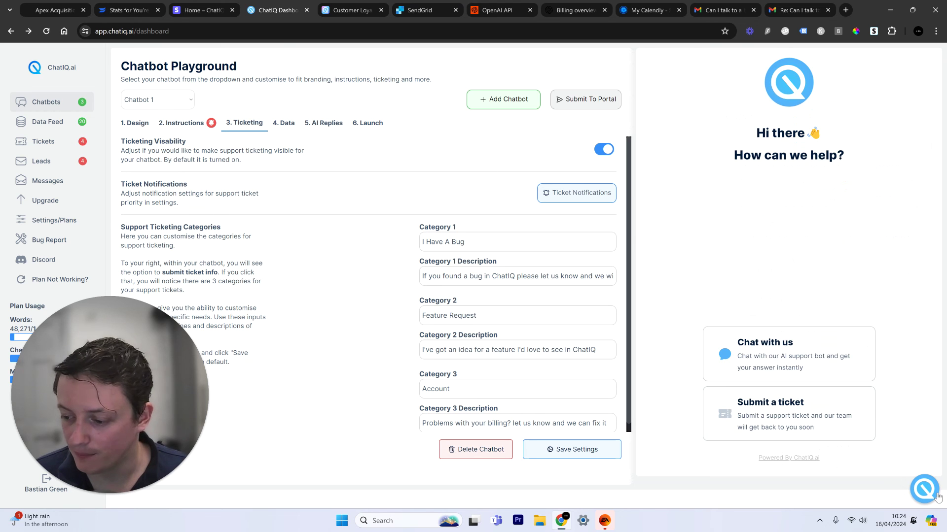